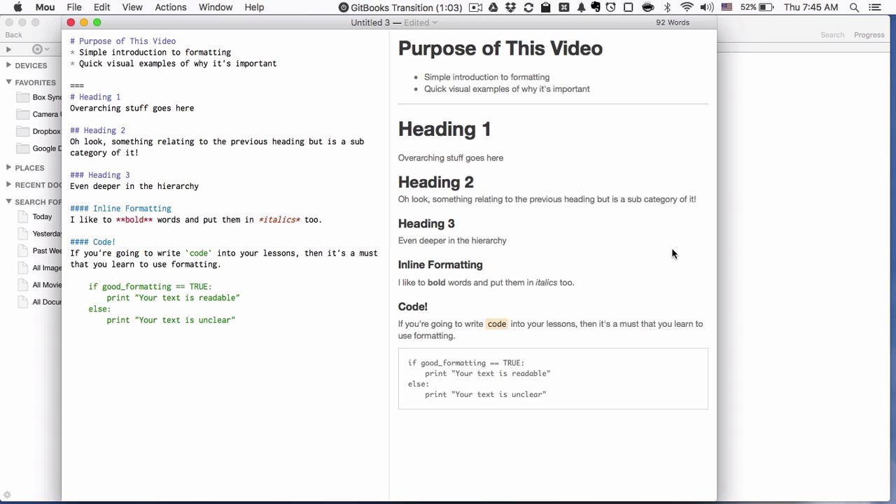
Bring the formatting folder forward and open 1- No Formatting.rtf in TextEdit
click(756, 253)
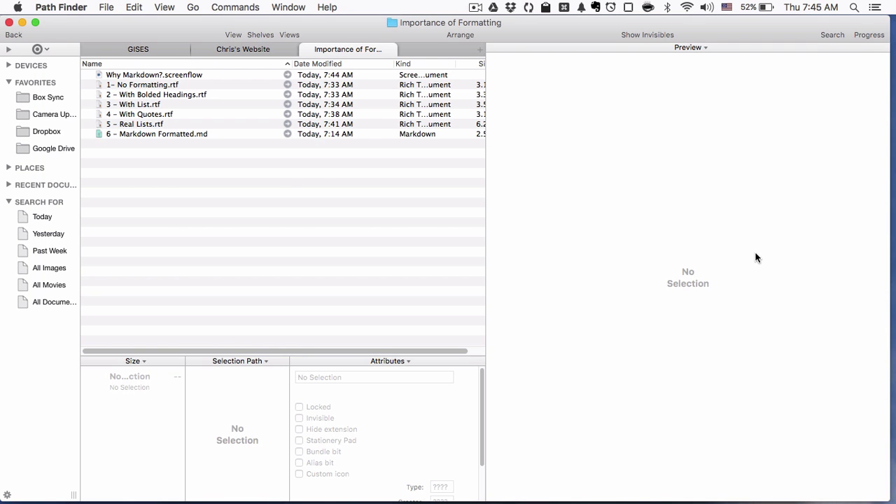
double_click(166, 85)
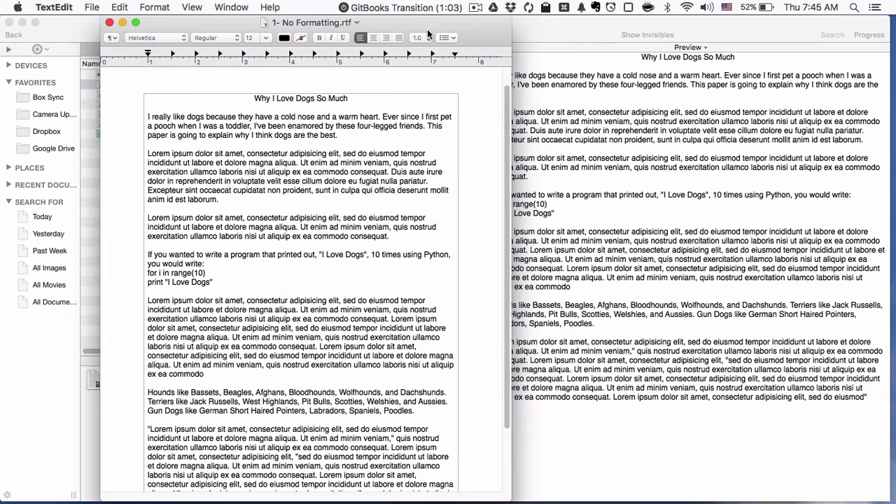
Hide the file browser and other apps, move the essay window left, and close Real Lists
click(529, 26)
key(super+h)
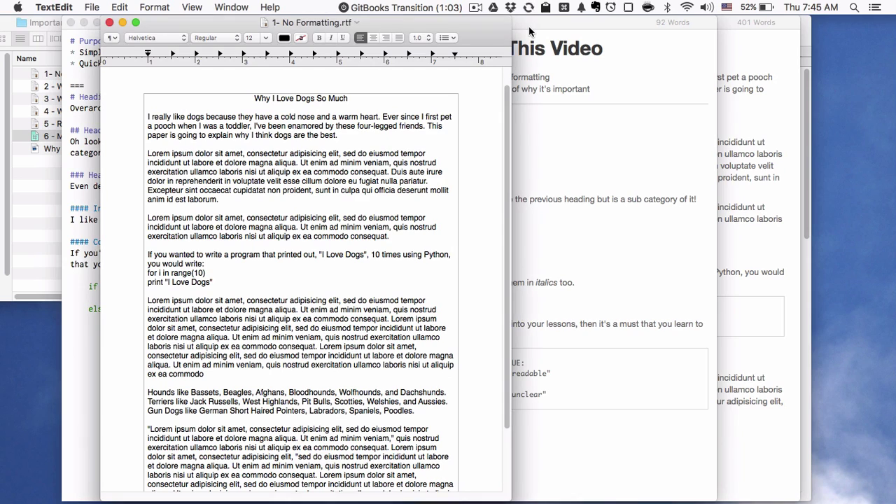
key(super+alt+h)
drag(465, 26, 347, 33)
click(515, 31)
key(super+w)
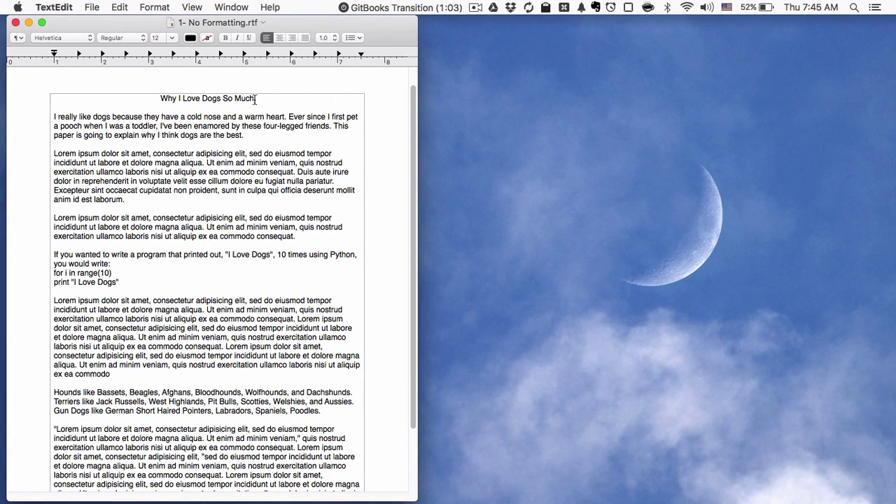
Select the title 'Why I Love Dogs So Much' and scroll through the unformatted essay
drag(255, 99, 161, 99)
click(200, 127)
scroll(262, 168, down, 2)
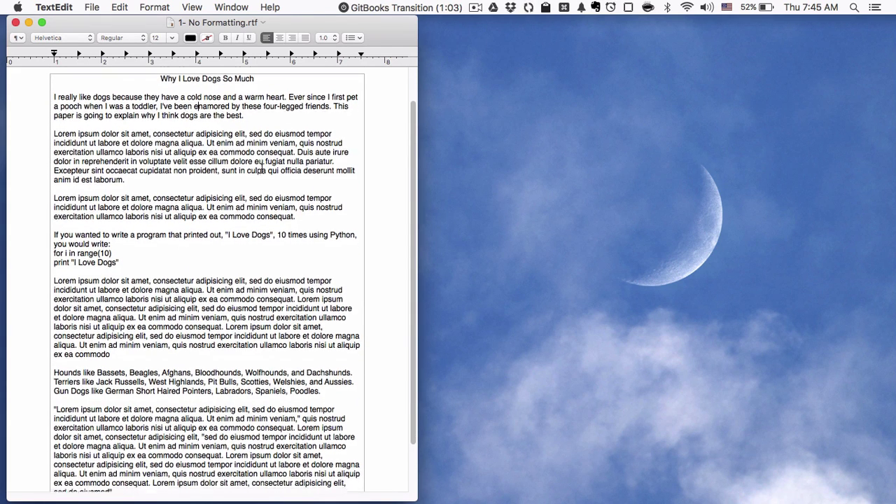
scroll(262, 168, down, 2)
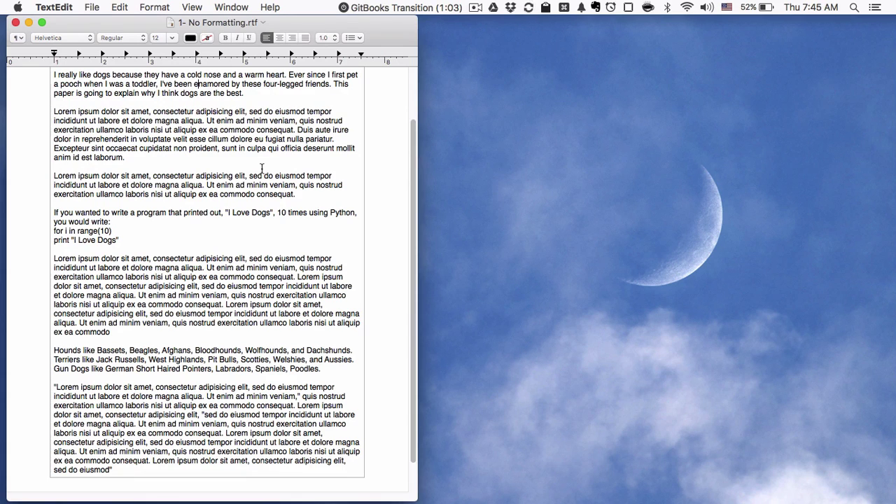
scroll(258, 219, down, 2)
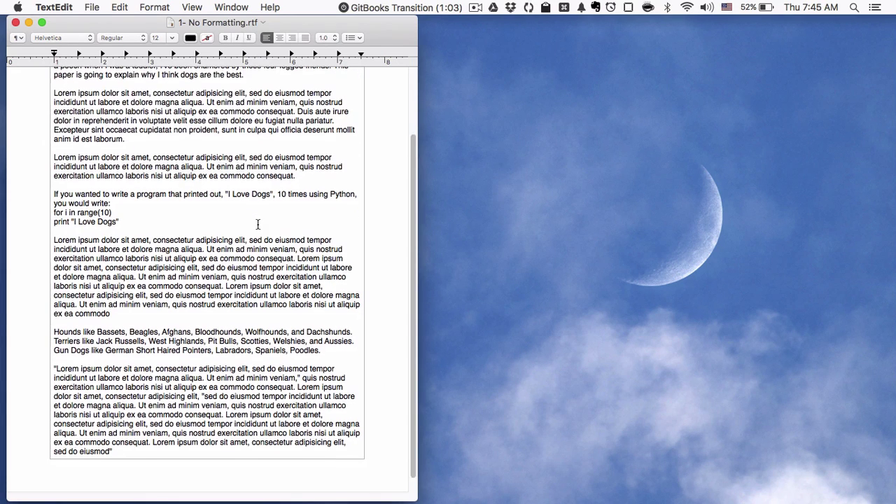
scroll(257, 224, up, 6)
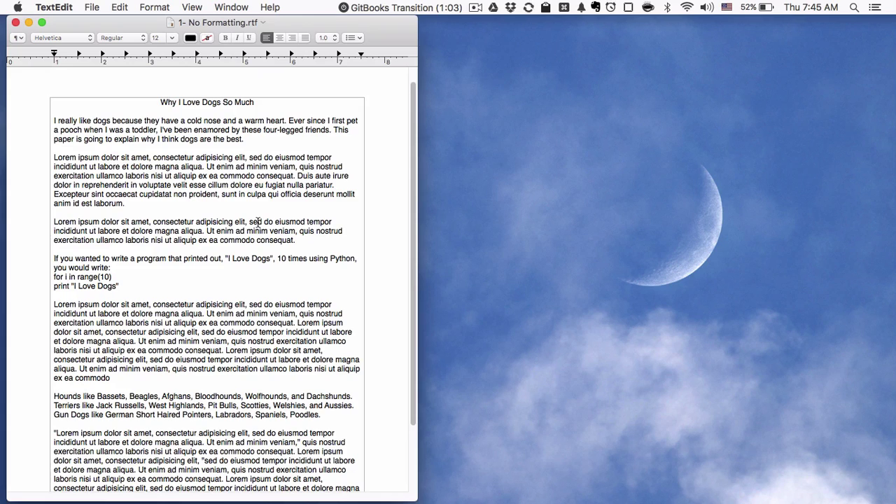
scroll(258, 223, down, 1)
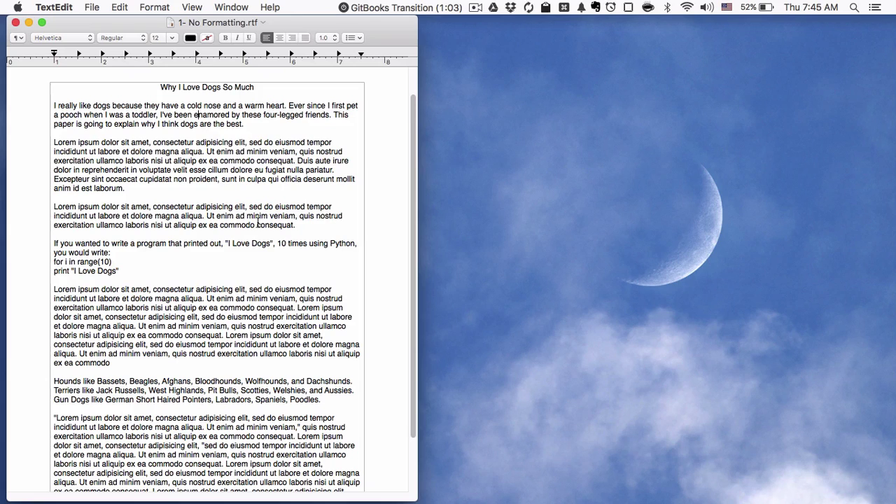
scroll(258, 223, down, 5)
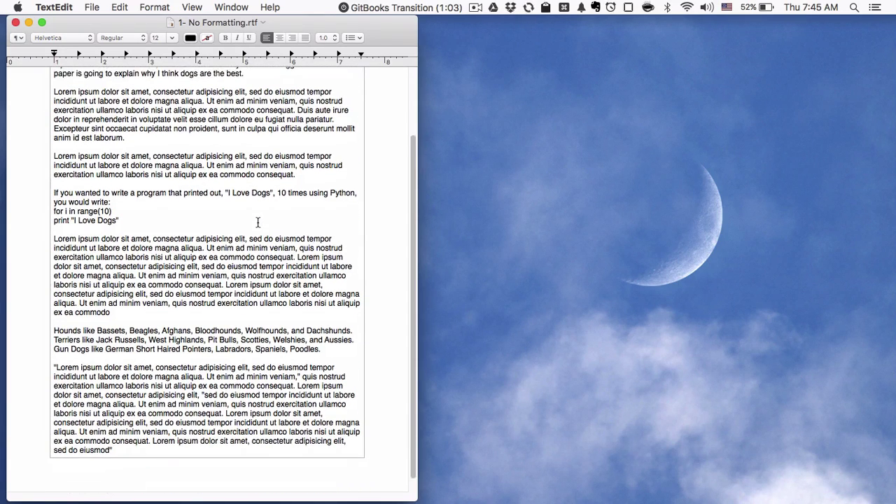
scroll(258, 223, up, 6)
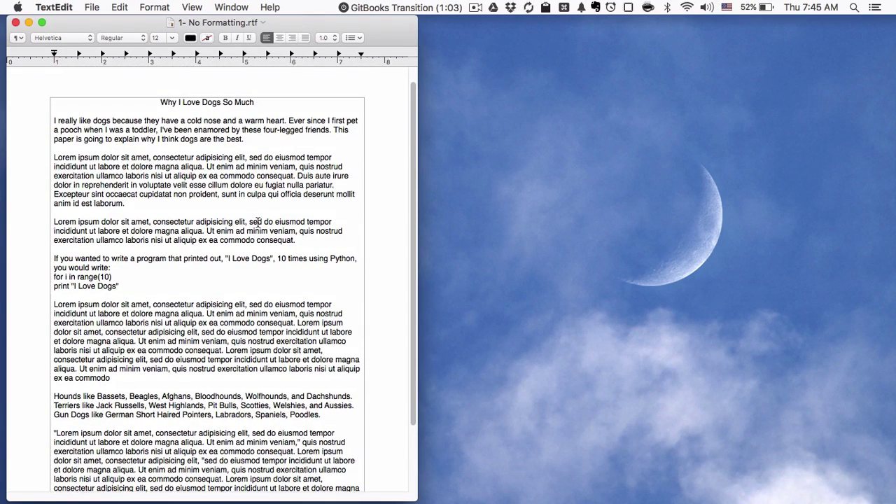
scroll(257, 223, down, 4)
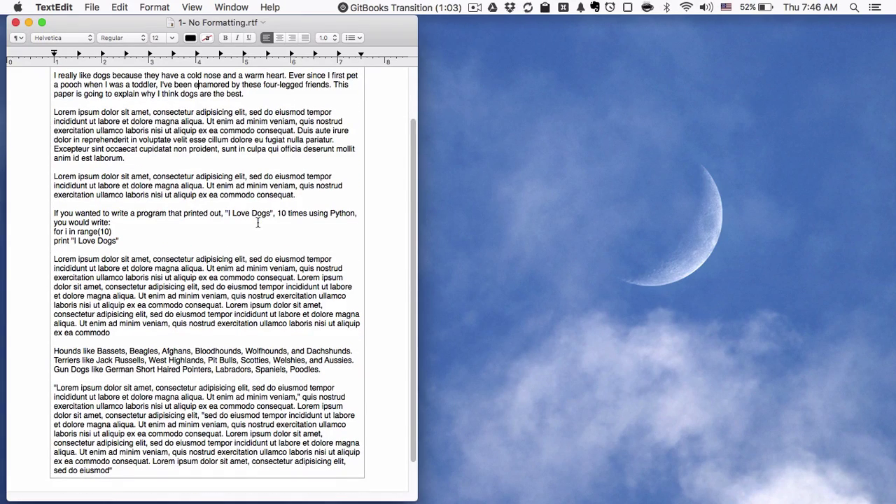
scroll(258, 223, up, 3)
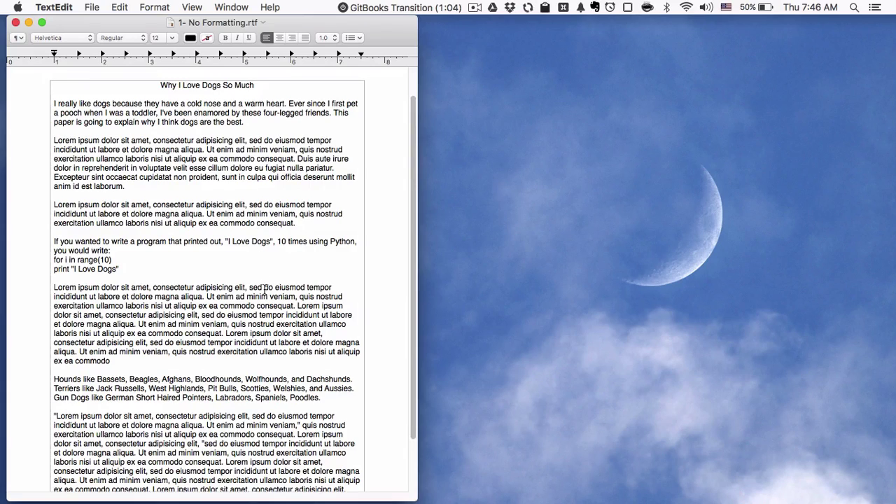
scroll(264, 280, up, 2)
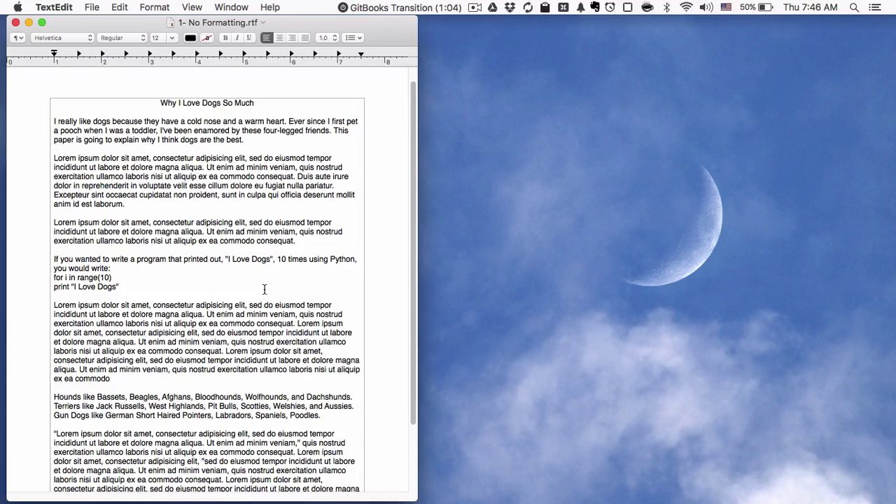
mouse_move(224, 494)
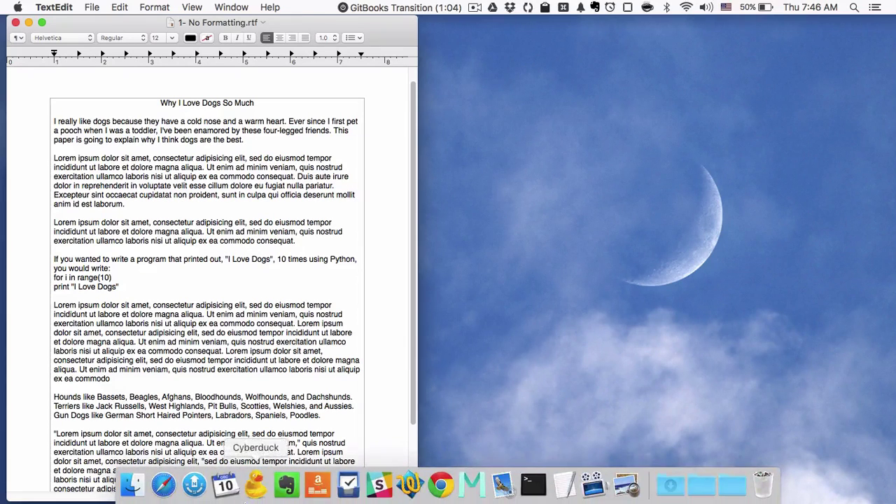
Move the Finder window showing Importance of Formatting to the right of the essay
click(133, 483)
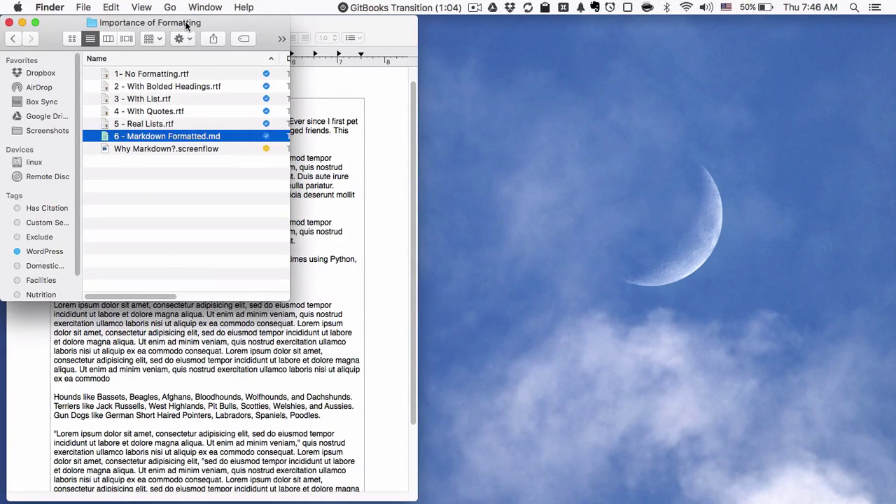
drag(268, 34, 652, 34)
drag(628, 4, 750, 6)
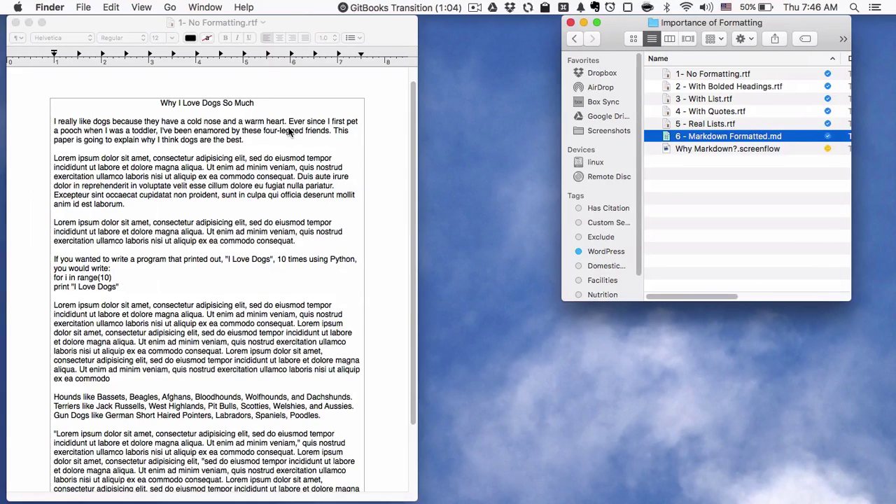
scroll(291, 131, down, 2)
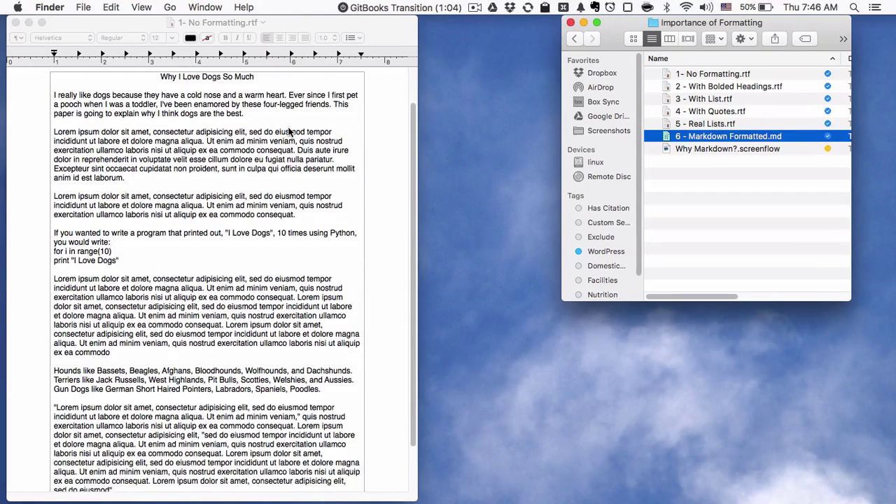
Open 2 - With Bolded Headings.rtf and scroll through its bold headings
double_click(702, 88)
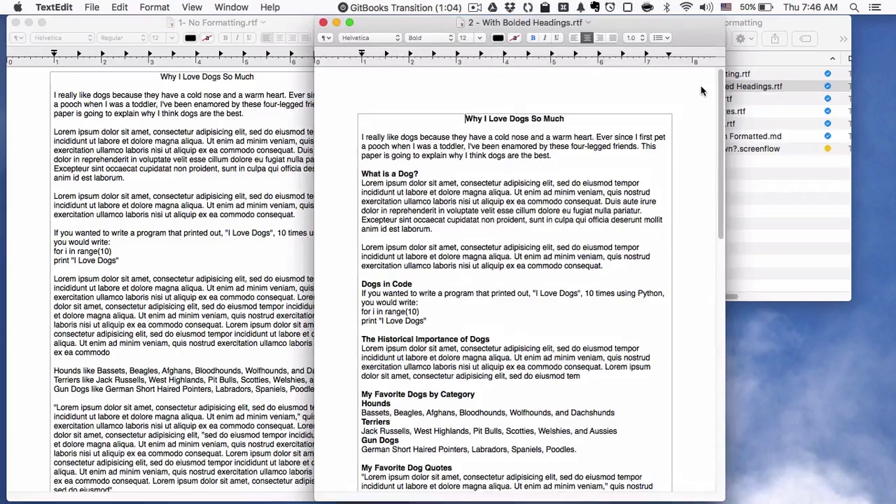
scroll(666, 112, down, 1)
scroll(674, 130, up, 1)
scroll(676, 132, down, 2)
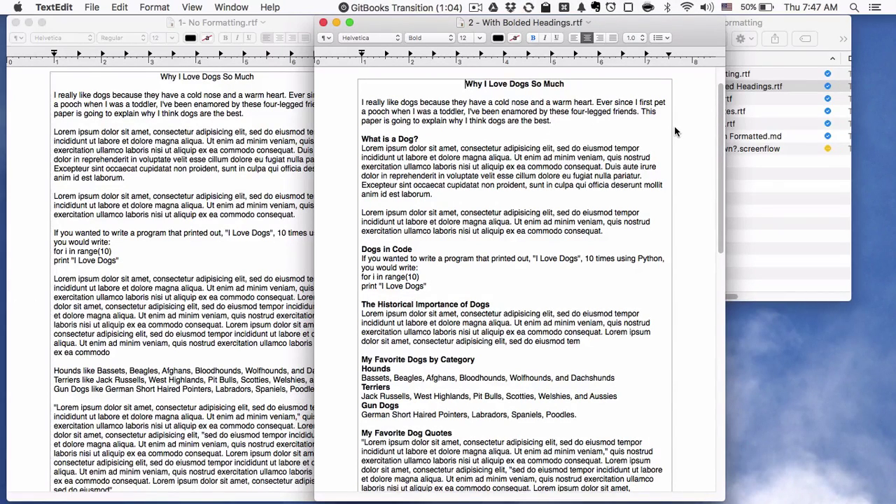
scroll(674, 130, down, 2)
scroll(667, 159, up, 2)
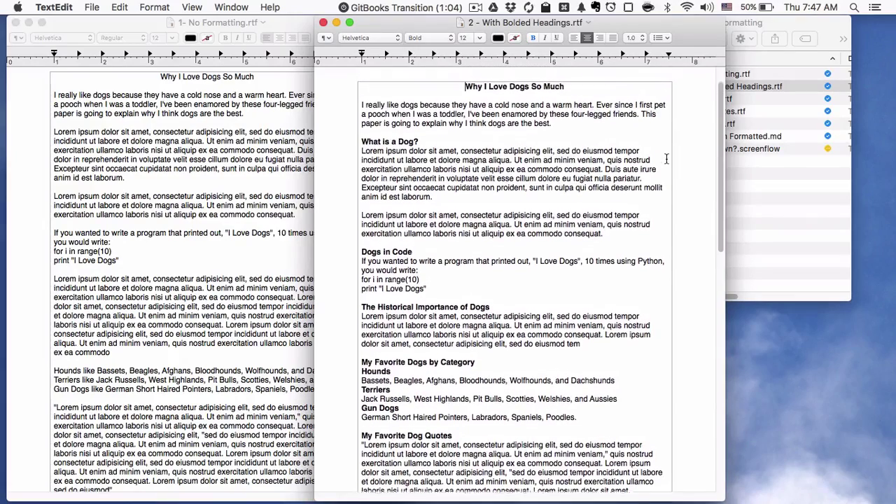
scroll(667, 159, up, 1)
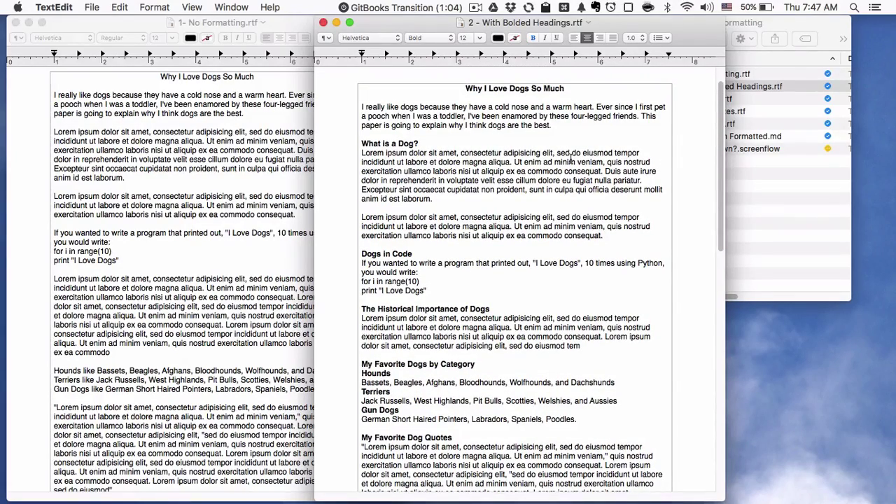
Place the Bolded Headings essay beside the unformatted one and compare them
drag(489, 28, 599, 8)
scroll(529, 165, up, 5)
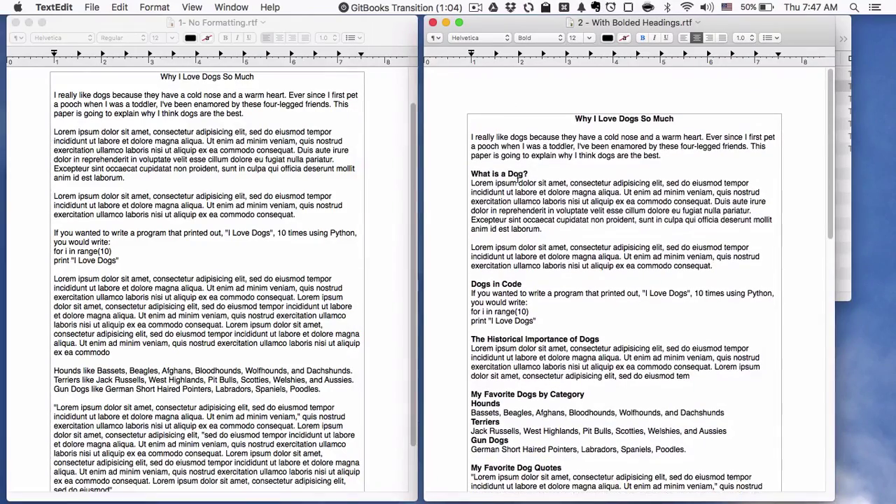
scroll(254, 171, up, 5)
scroll(561, 212, down, 8)
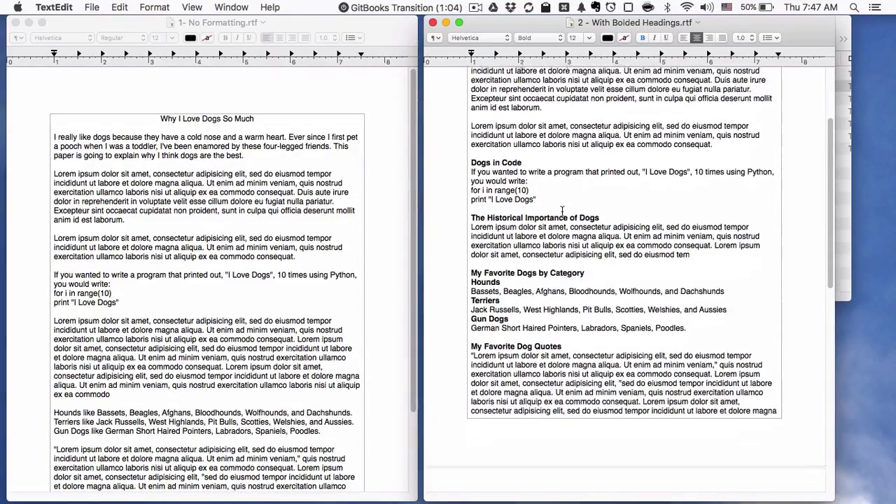
scroll(563, 212, up, 4)
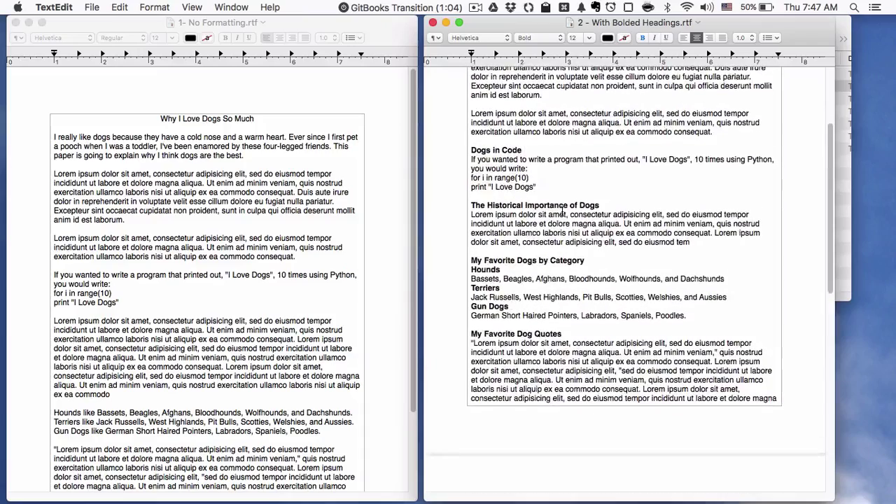
scroll(563, 212, up, 5)
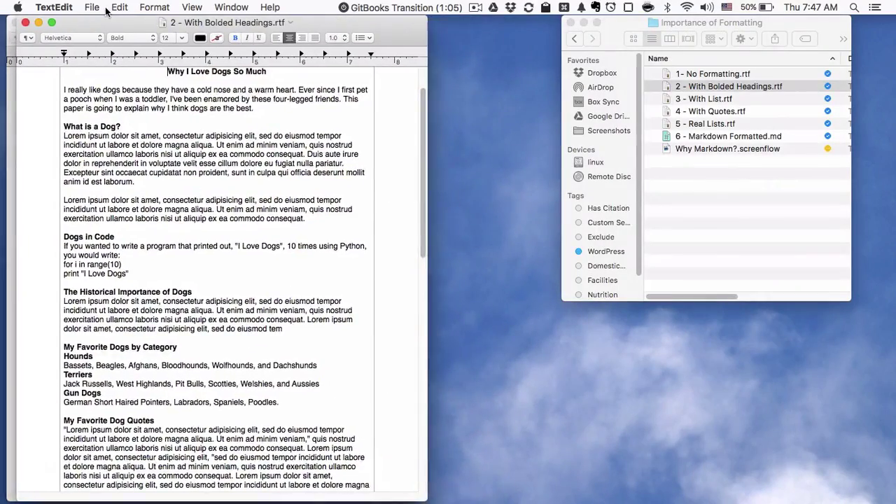
click(222, 229)
scroll(224, 259, down, 5)
scroll(228, 280, up, 4)
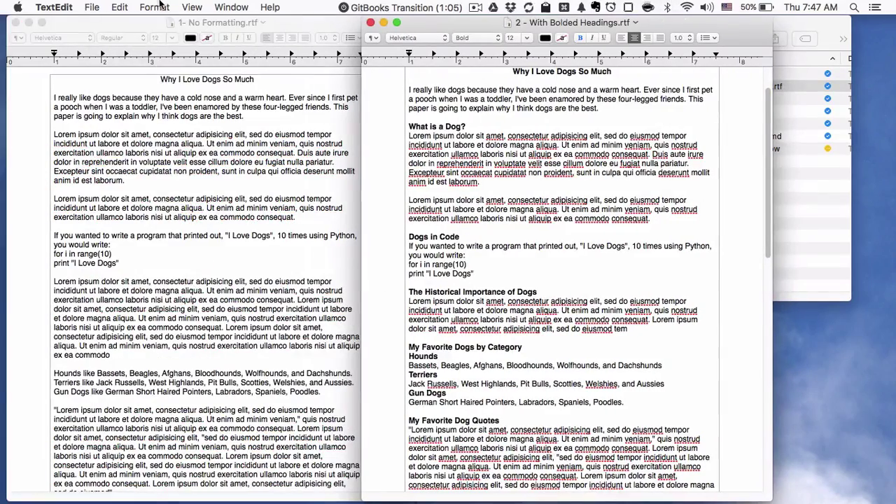
Uncheck Edit > Spelling and Grammar > Check Spelling While Typing
click(91, 7)
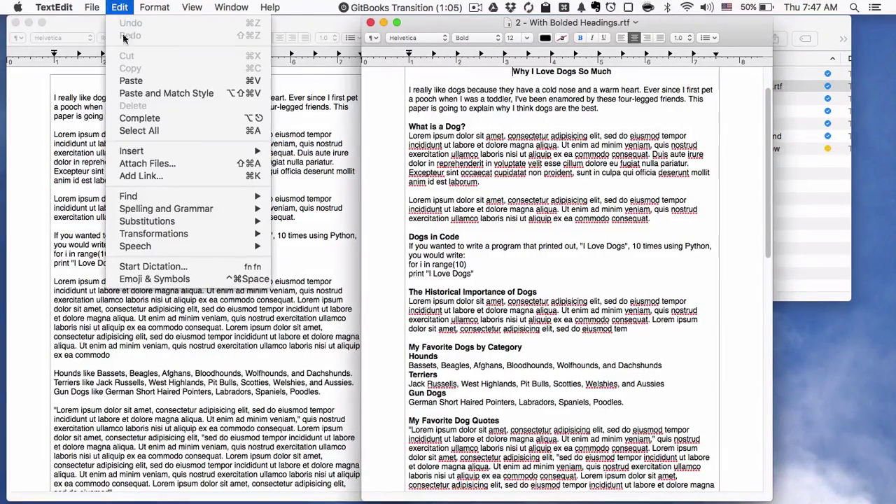
mouse_move(256, 209)
click(343, 242)
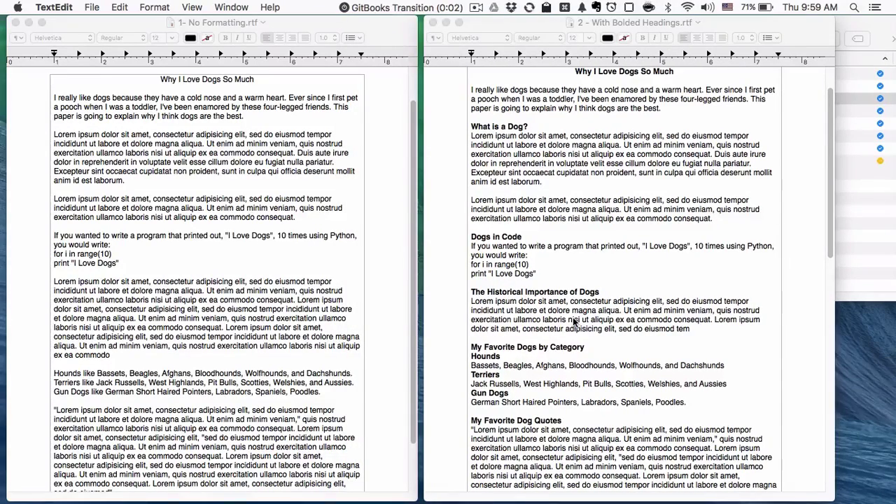
Move the Bolded Headings essay aside and open 3 - With List.rtf on the left
scroll(575, 321, down, 3)
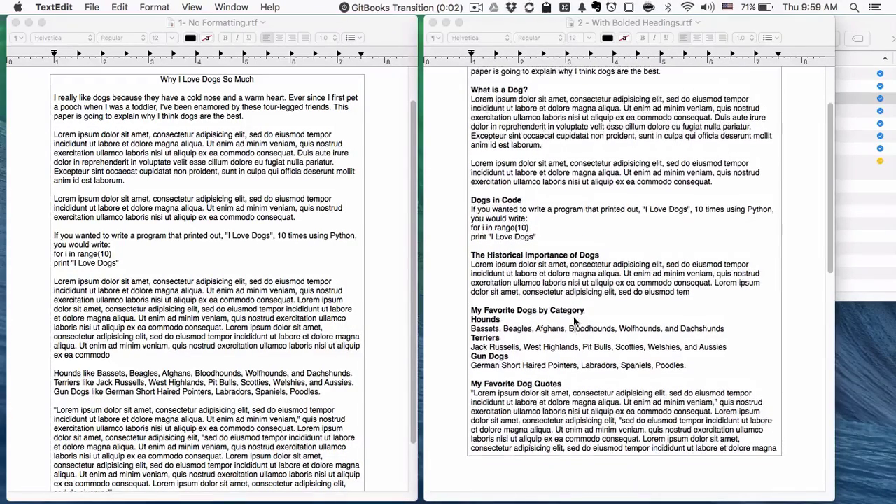
click(476, 327)
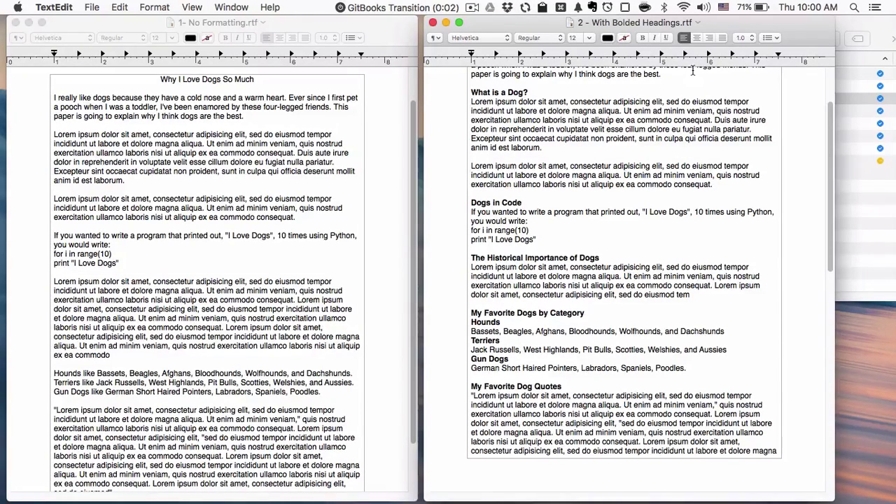
drag(726, 28, 298, 27)
double_click(747, 101)
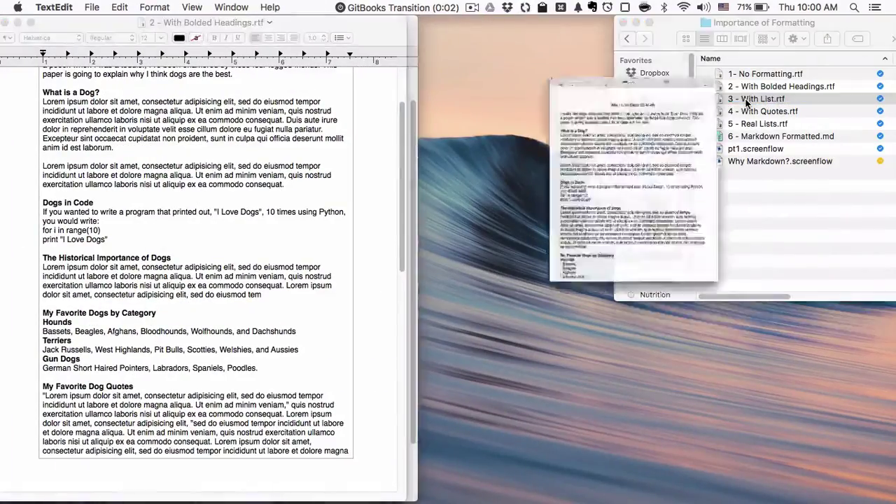
drag(568, 22, 257, 5)
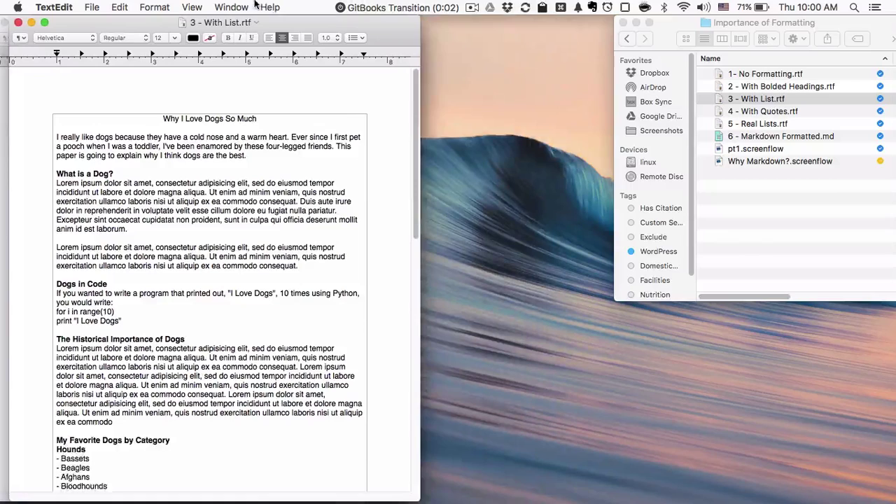
Review the Hounds dash list, selecting the breeds from Beagles to Dachshunds
scroll(182, 238, down, 3)
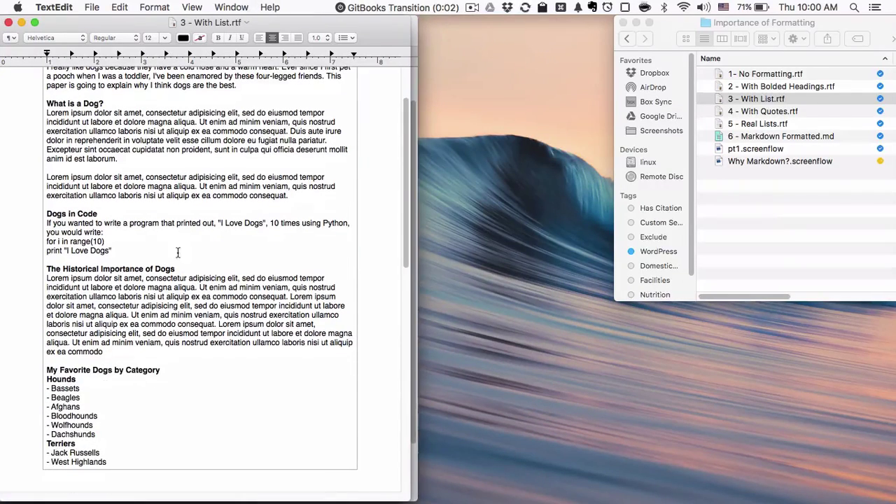
click(51, 389)
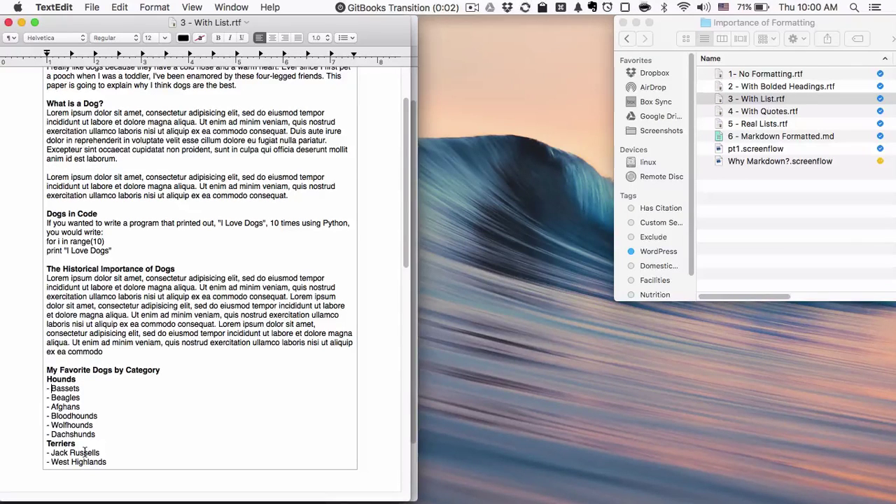
scroll(88, 451, down, 5)
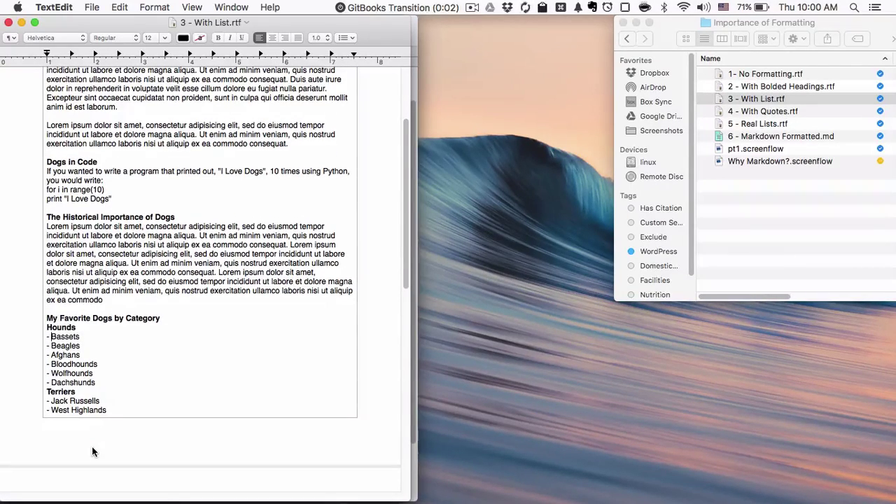
drag(128, 386, 31, 326)
click(91, 341)
drag(96, 383, 37, 338)
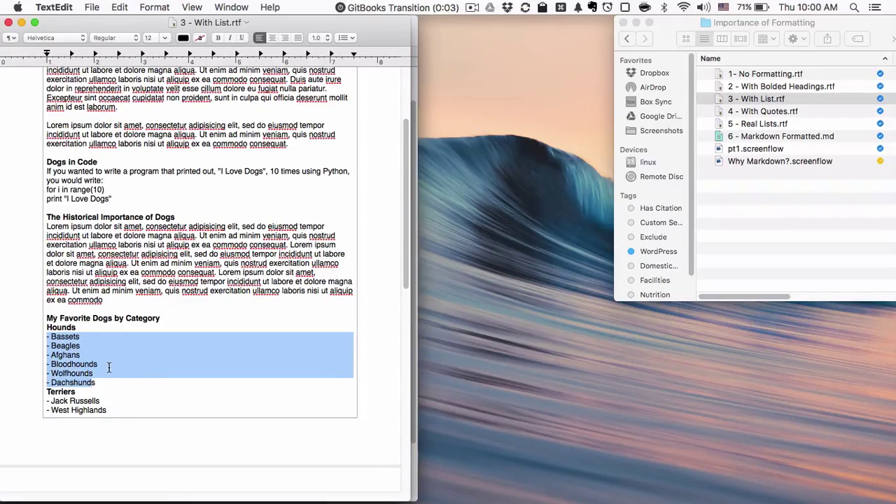
click(228, 309)
scroll(227, 312, down, 8)
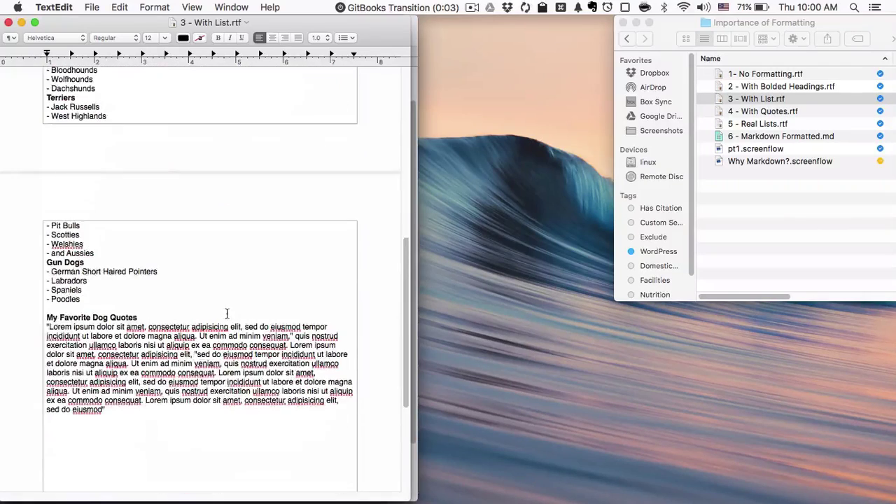
scroll(226, 313, down, 1)
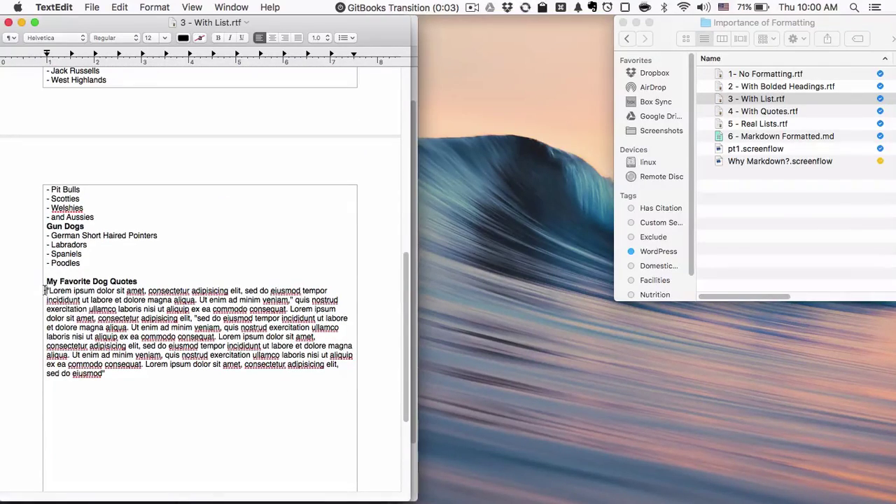
Switch off Check Spelling While Typing and highlight the second quotation in the quotes paragraph
drag(44, 290, 138, 402)
click(138, 402)
click(114, 6)
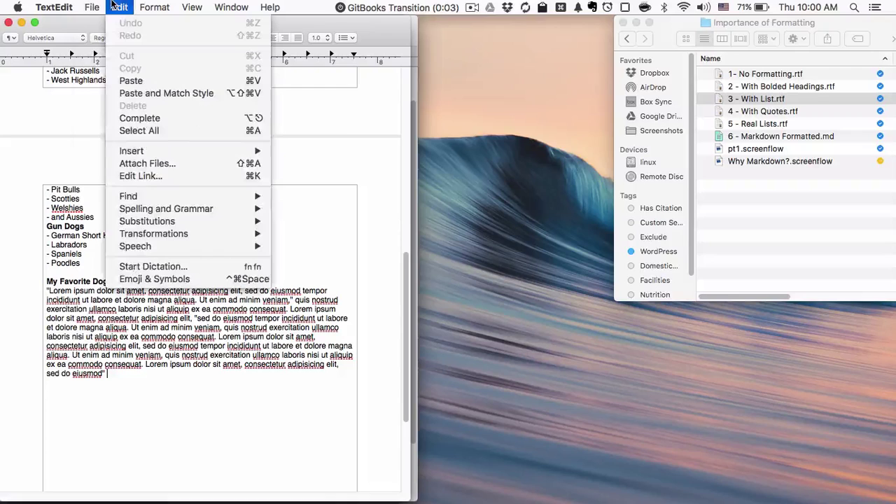
mouse_move(179, 209)
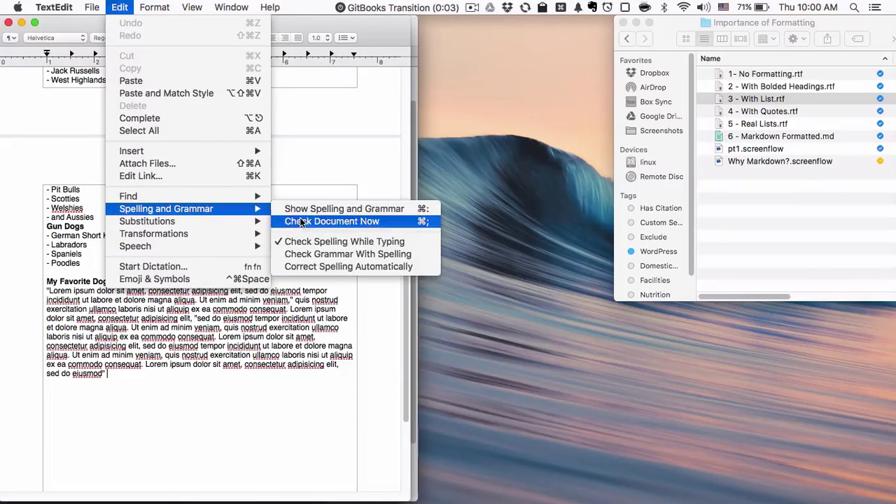
click(303, 242)
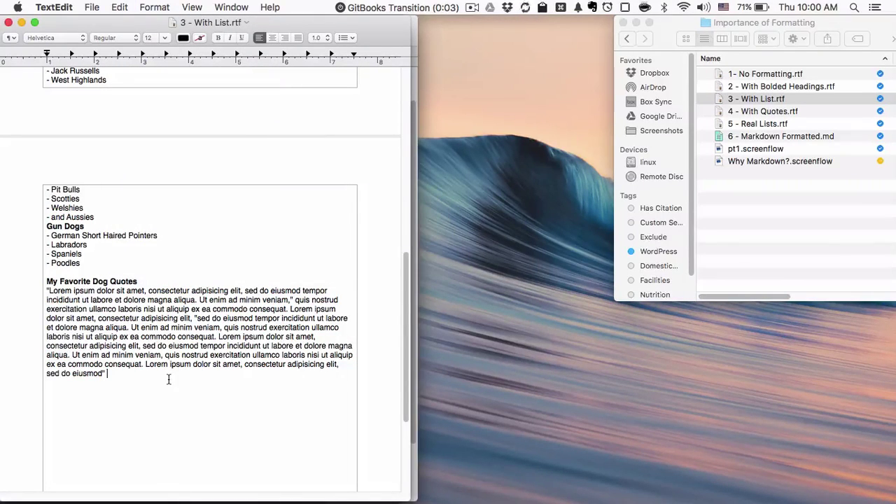
drag(46, 291, 169, 371)
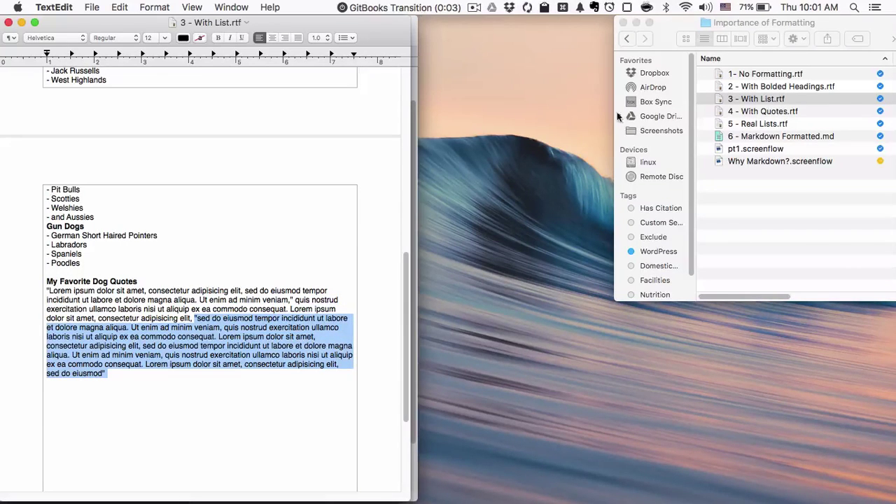
Open 4 - With Quotes.rtf and select its first italic quotation
double_click(770, 112)
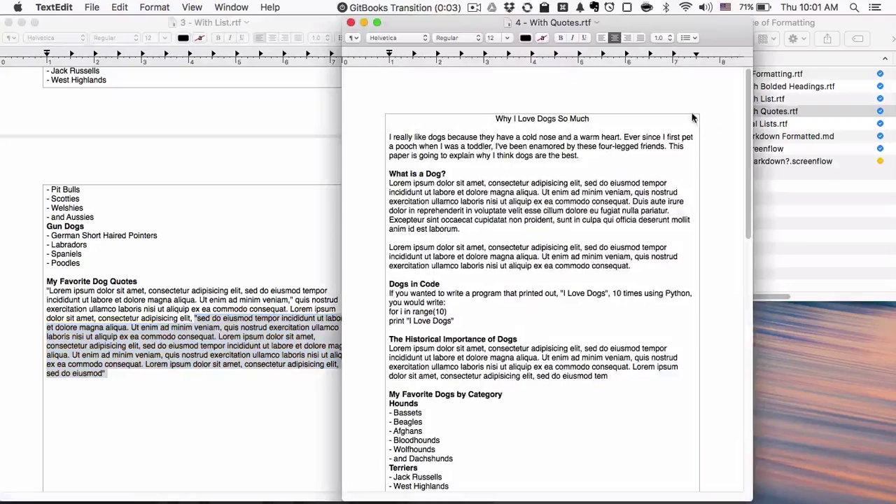
scroll(607, 156, down, 10)
scroll(607, 156, down, 5)
scroll(607, 156, up, 6)
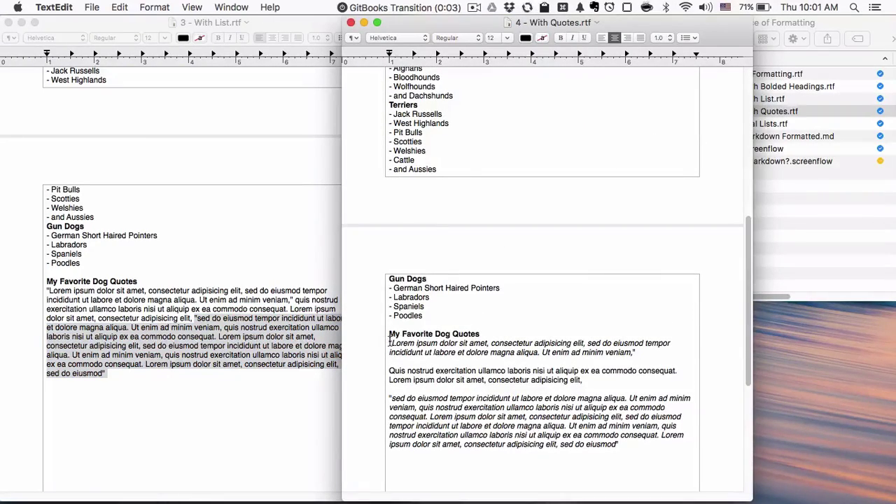
drag(390, 342, 559, 337)
drag(645, 338, 636, 352)
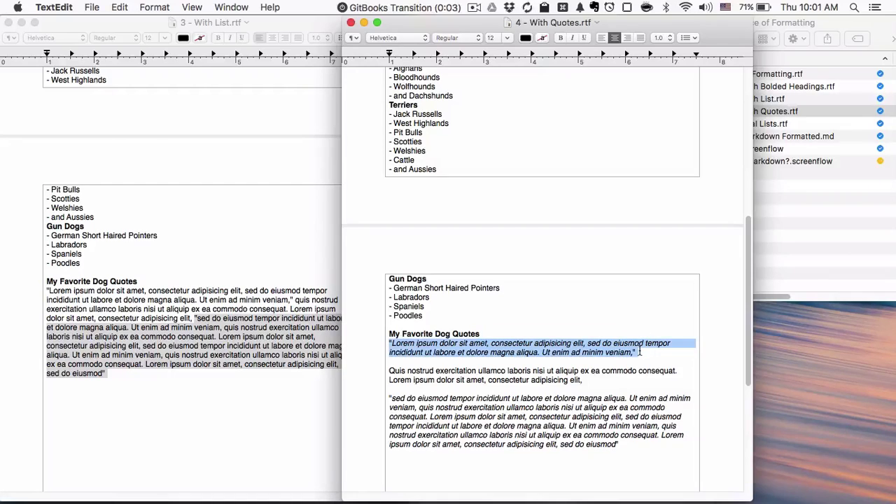
click(411, 344)
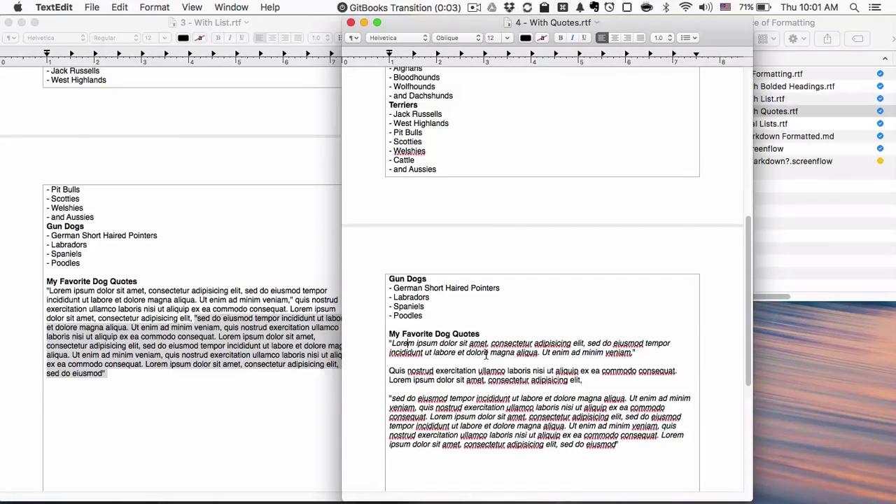
Turn off Check Spelling While Typing and shift the With Quotes window left
click(54, 7)
mouse_move(112, 7)
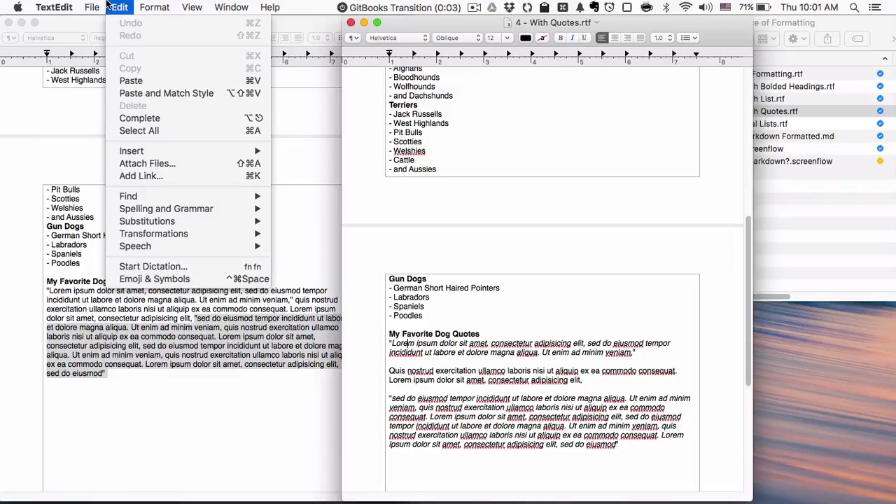
mouse_move(231, 209)
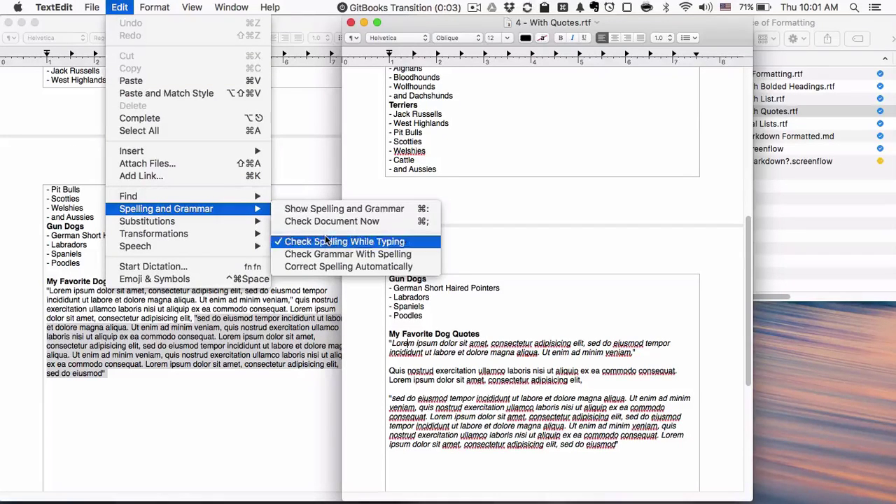
click(337, 238)
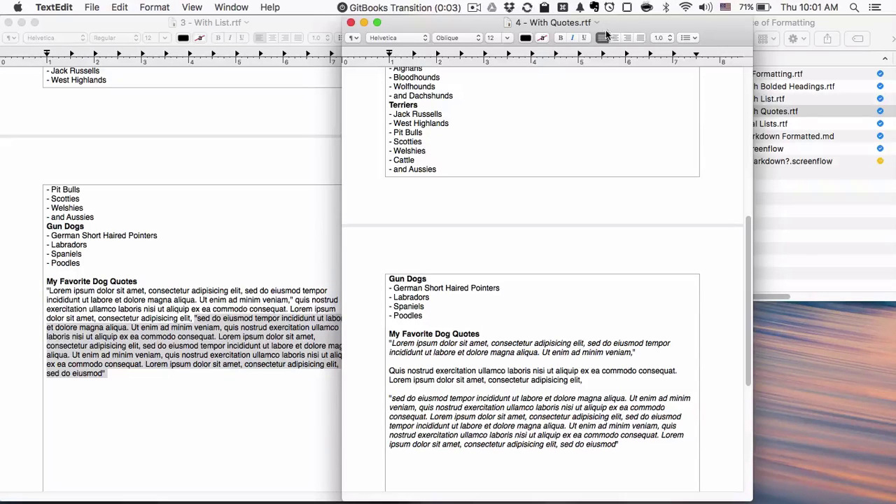
drag(641, 25, 395, 3)
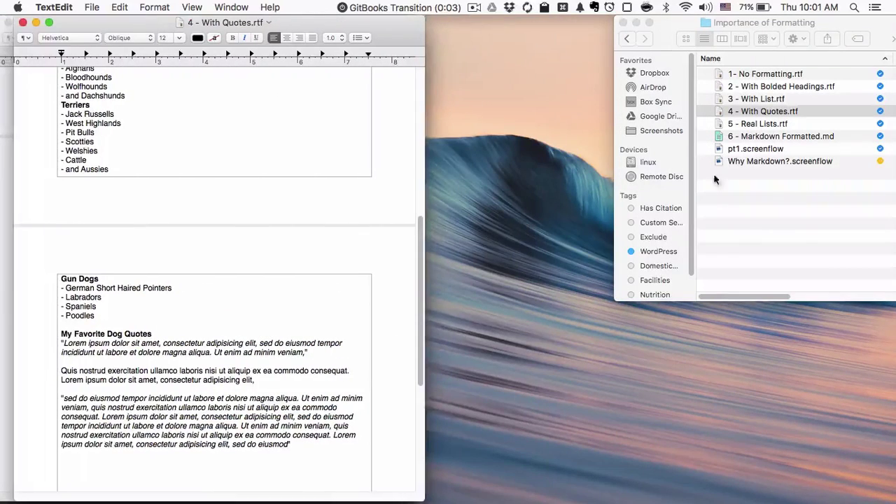
Open 5 - Real Lists.rtf and scroll through its indented bulleted lists
double_click(757, 124)
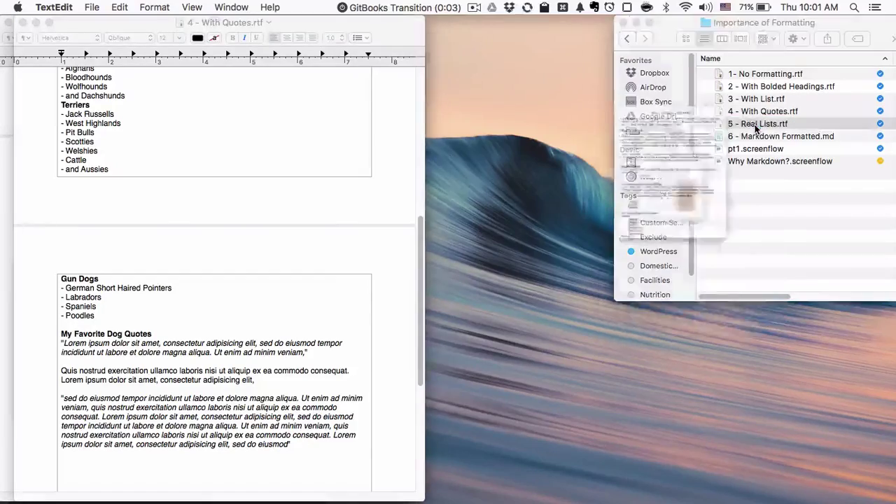
scroll(267, 201, up, 3)
scroll(267, 201, up, 3)
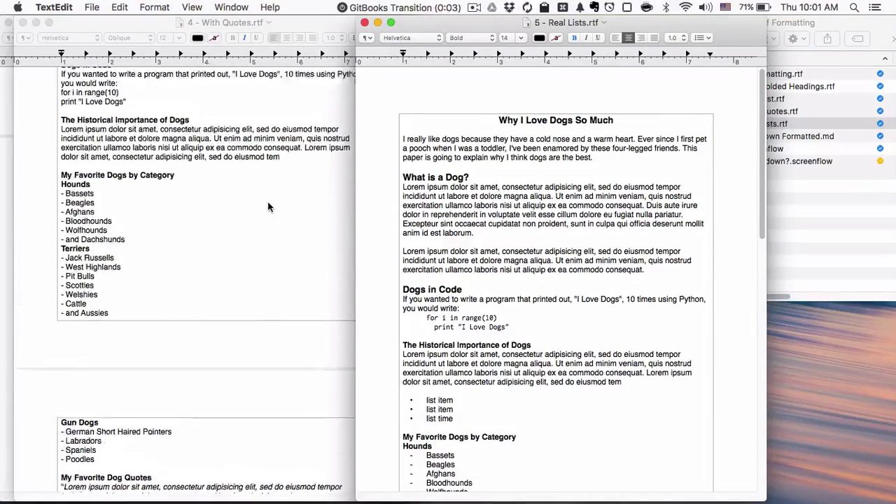
scroll(477, 192, down, 6)
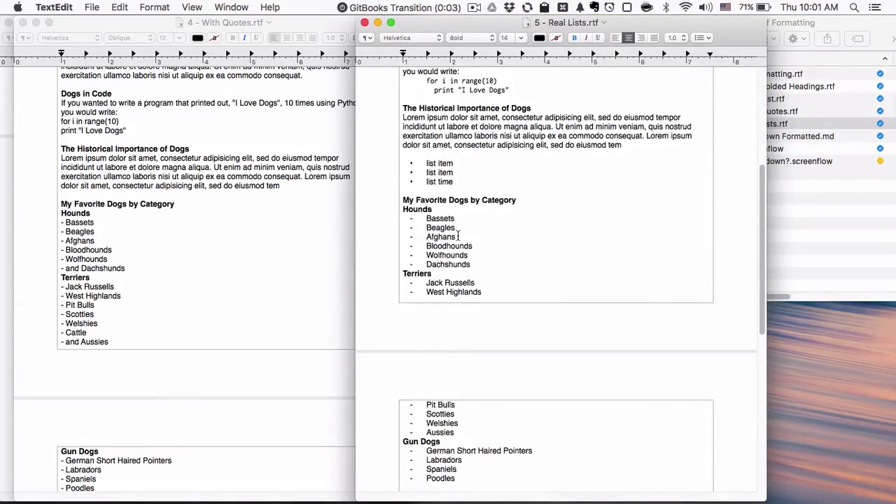
scroll(224, 277, down, 3)
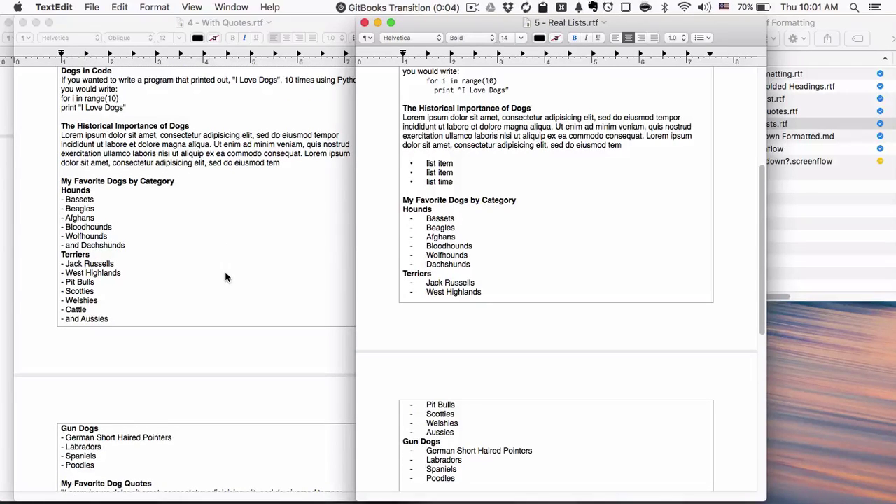
scroll(225, 278, up, 2)
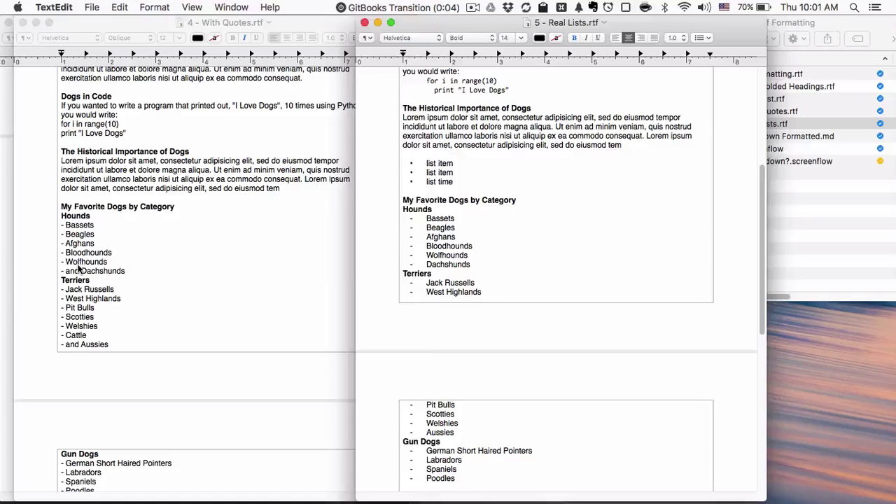
Add a dash-style '- Item' line under Wolfhounds in the With Quotes essay
click(83, 270)
click(122, 261)
key(Return)
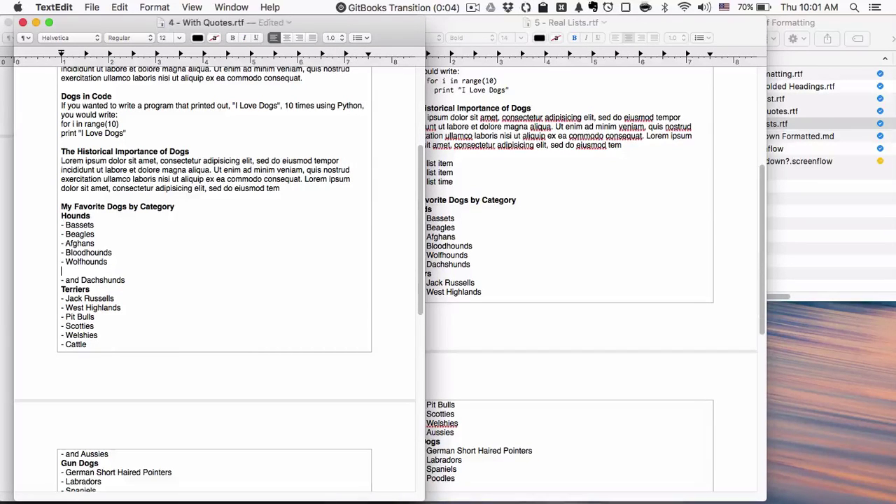
text(- Item)
click(530, 292)
Replace the three sample bullet lines with practice 'Bullet List' bullets
drag(475, 183, 387, 163)
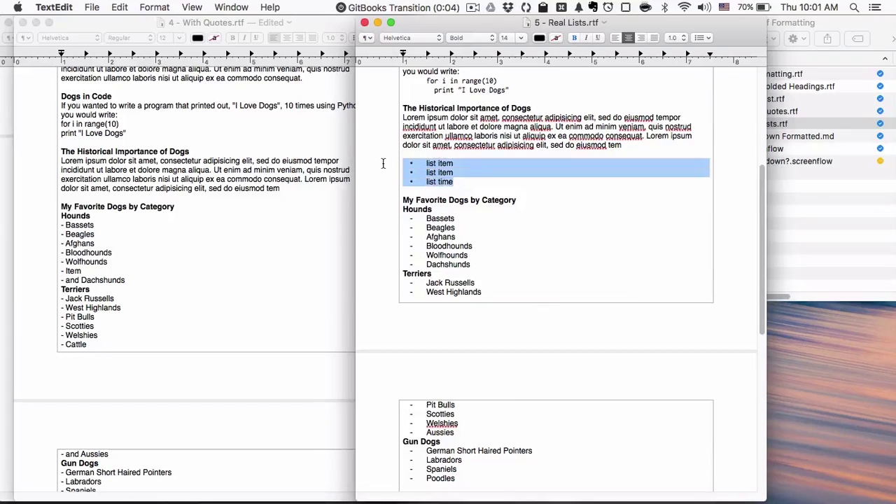
key(BackSpace)
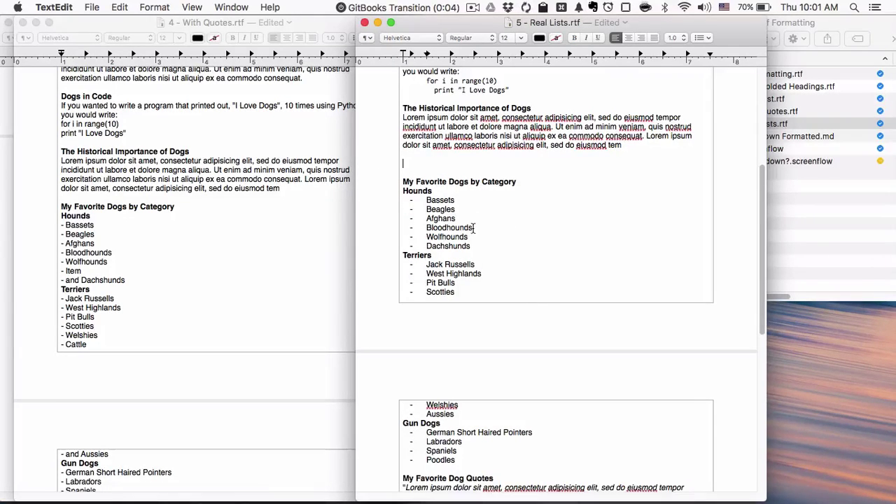
click(701, 38)
click(705, 70)
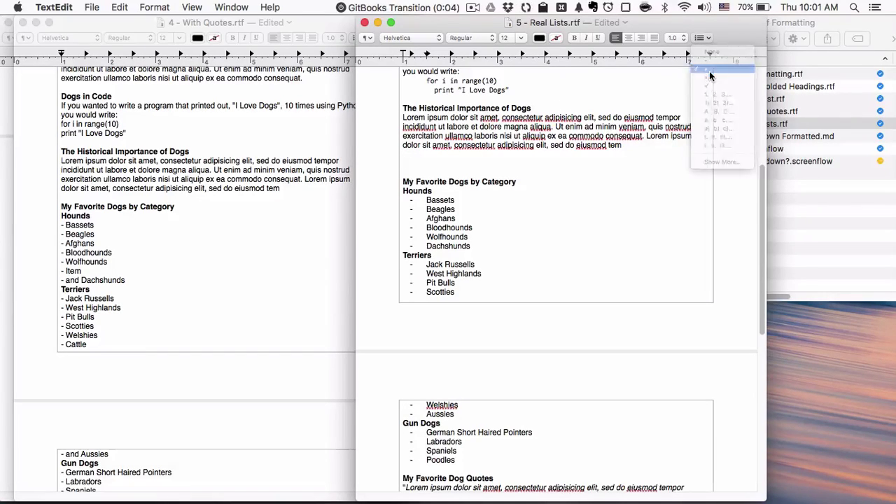
text(Bul)
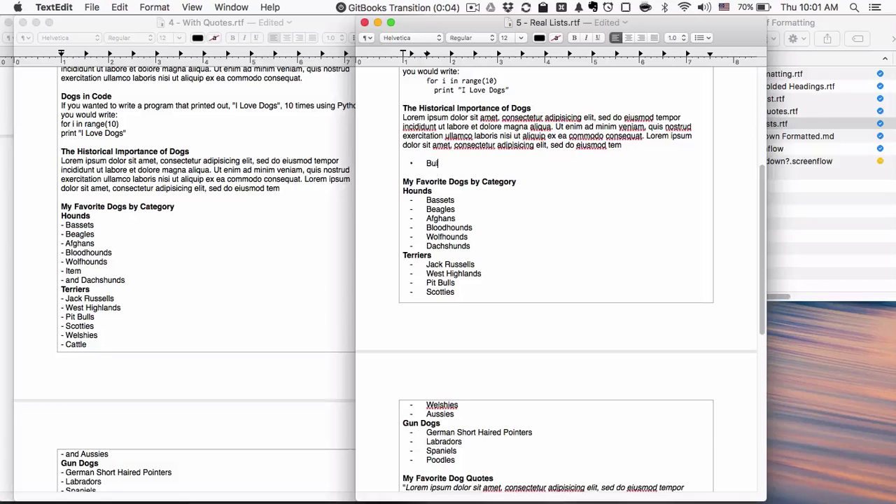
text(let List)
key(Return)
text(B)
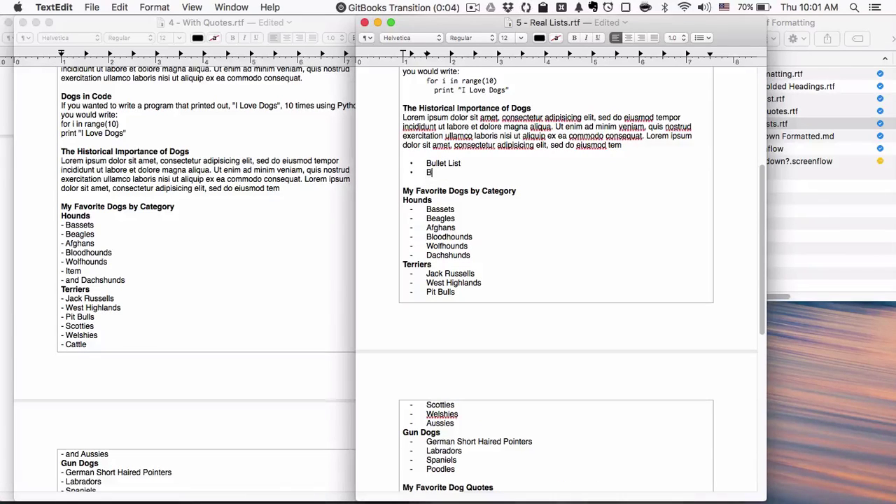
text(ullet List)
key(Return)
text(B)
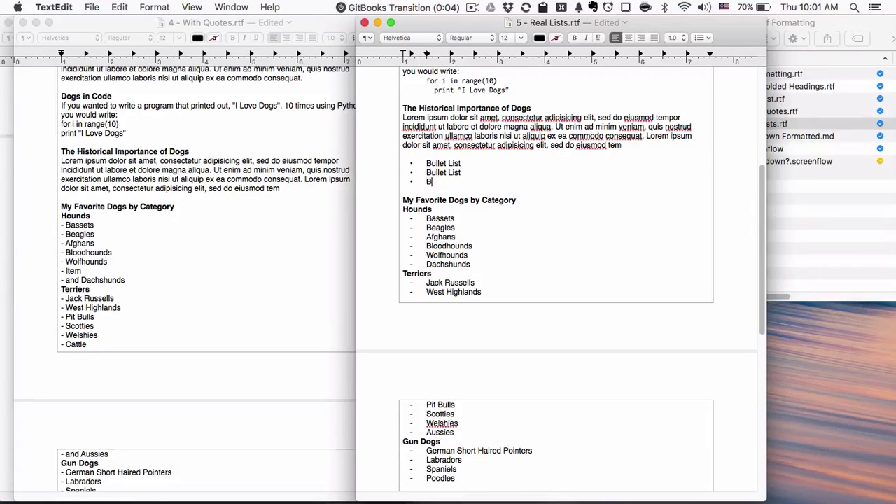
text(lullet lis)
Delete the practice bullet lines and scroll through the Real Lists essay
key(shift+Up)
key(shift+Up)
key(shift+Up)
key(shift+Up)
key(BackSpace)
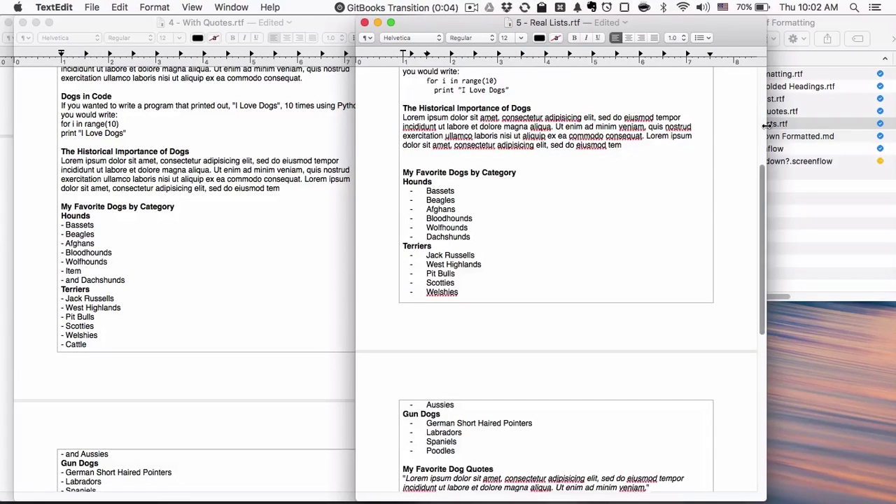
scroll(764, 126, up, 5)
scroll(764, 126, down, 4)
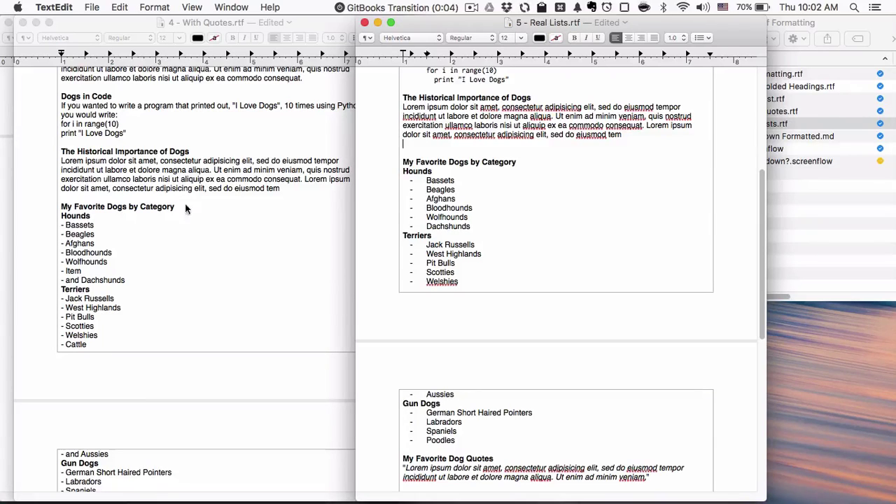
scroll(435, 207, up, 2)
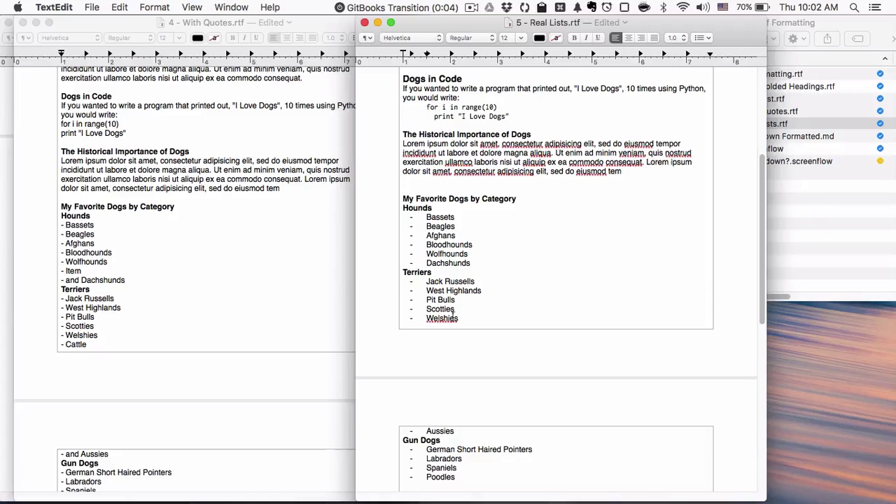
scroll(454, 324, down, 2)
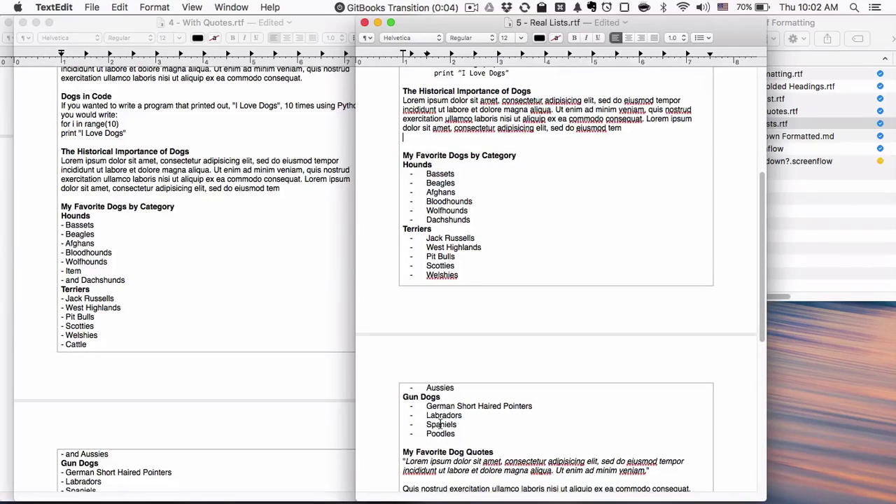
scroll(441, 424, down, 1)
scroll(508, 176, up, 1)
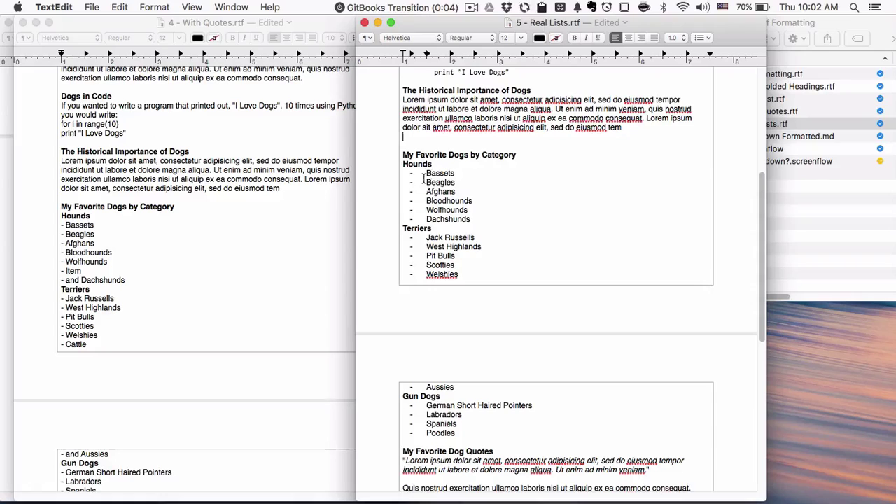
Turn the Hounds breed lines into a numbered list
drag(426, 173, 476, 218)
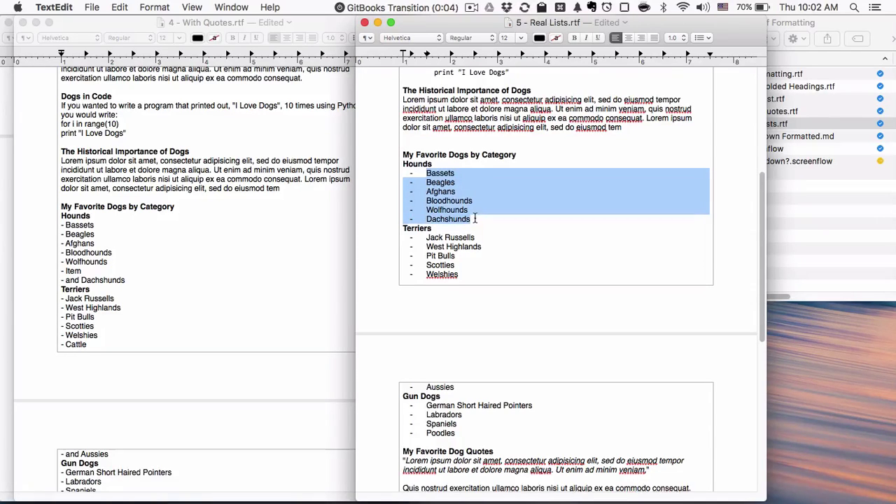
click(706, 43)
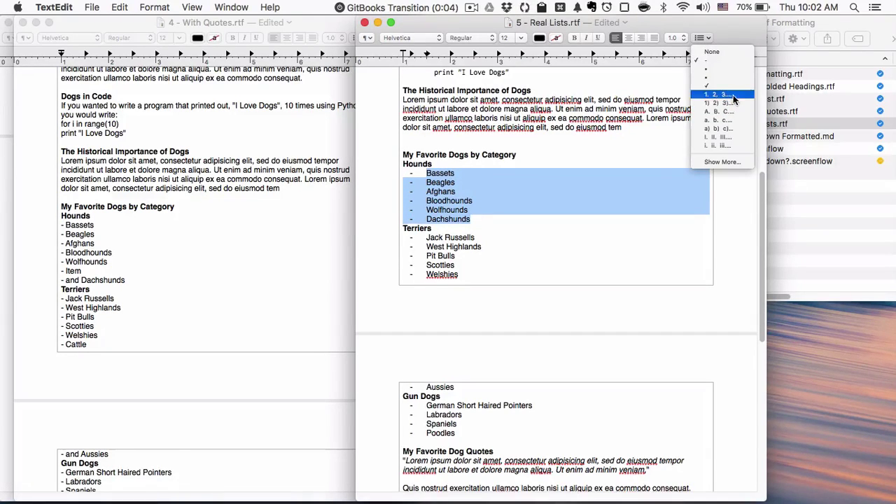
click(722, 94)
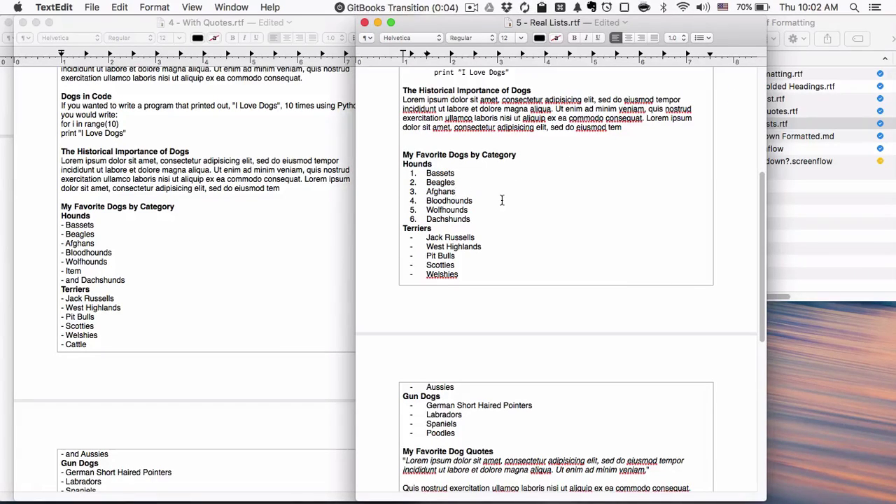
Type practice numbered lines '1. item' and 'item', renumbering one to 3
click(469, 144)
key(Return)
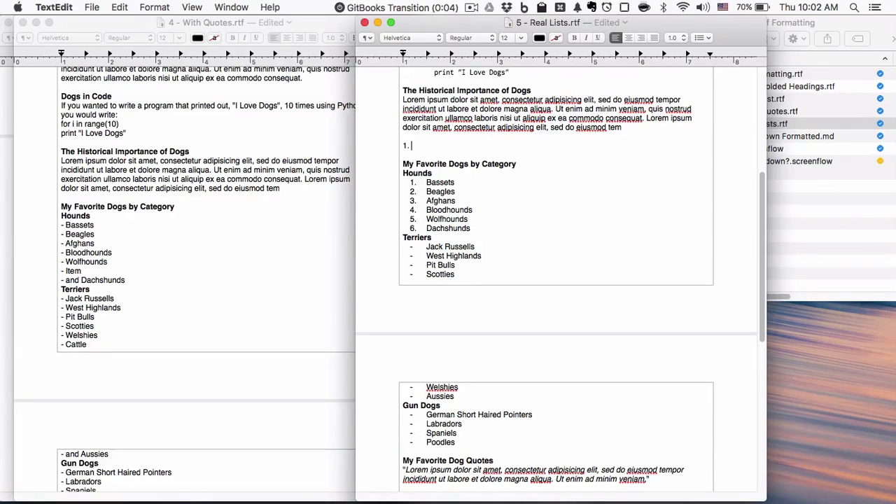
text(1. item)
key(Return)
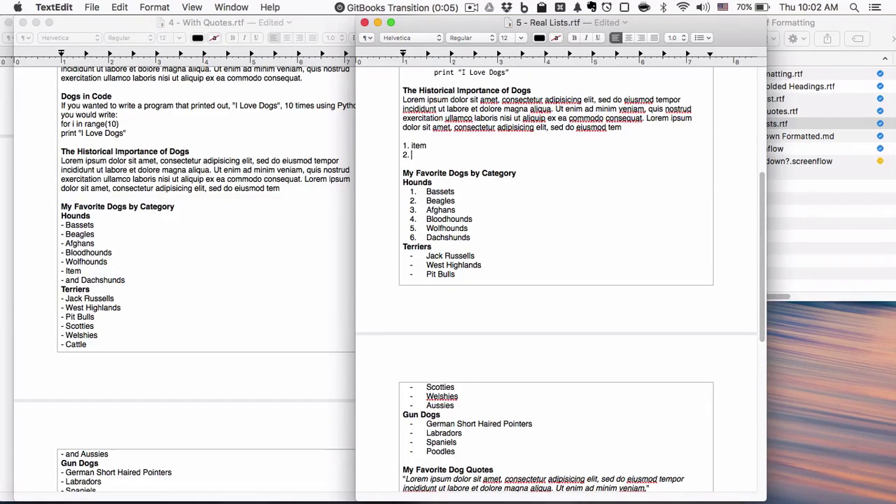
text(item)
click(467, 143)
key(Return)
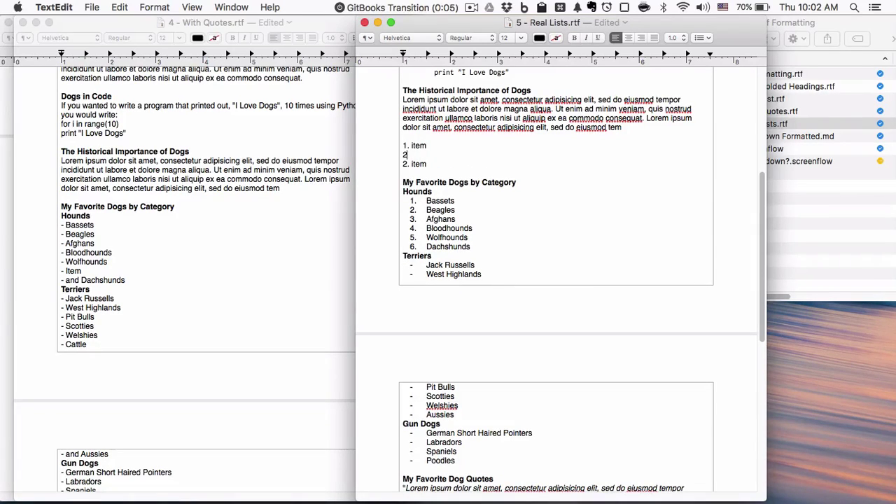
key(BackSpace)
text(3)
Delete the practice numbered lines and add 'Another dog' after Afghans
click(419, 155)
drag(431, 166, 403, 145)
key(BackSpace)
click(473, 199)
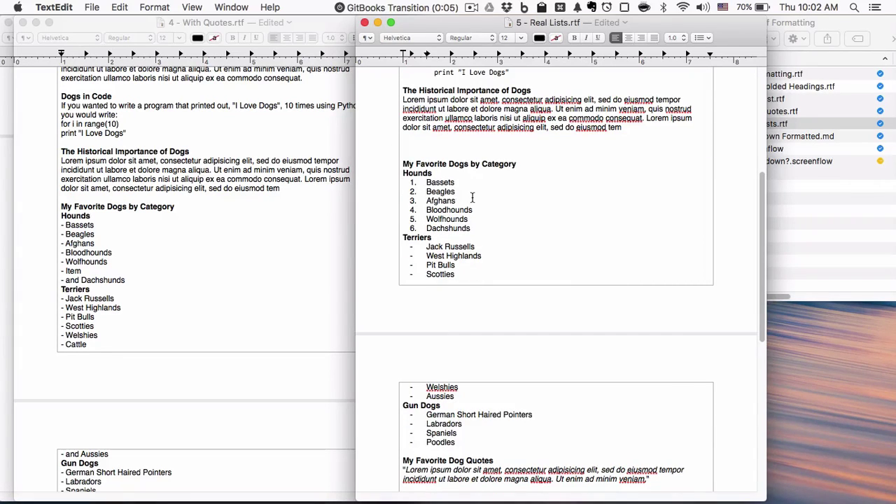
key(Return)
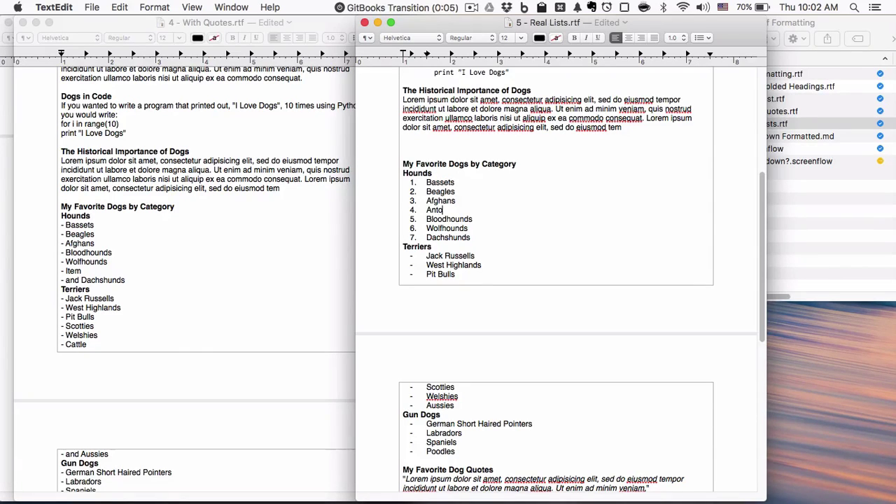
text(Another dog)
Undo the added 'Another dog' item and move the Real Lists window to the left edge
drag(670, 23, 621, 7)
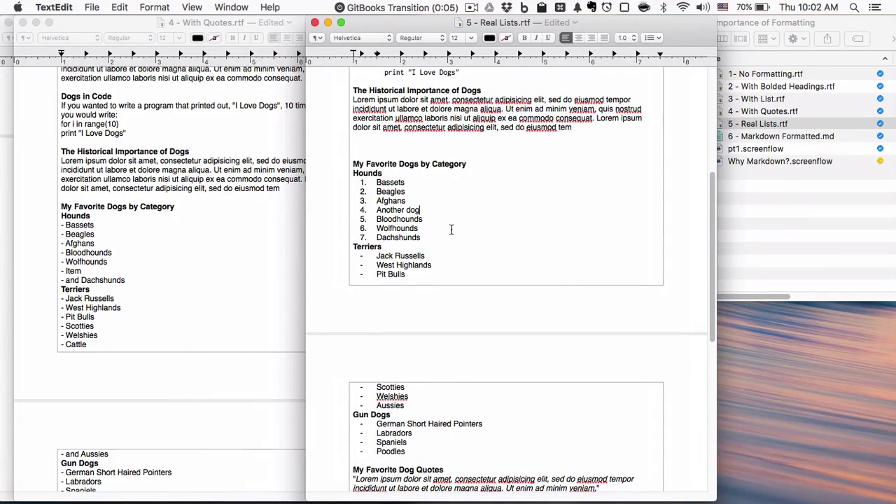
key(super+z)
key(super+z)
scroll(481, 215, up, 10)
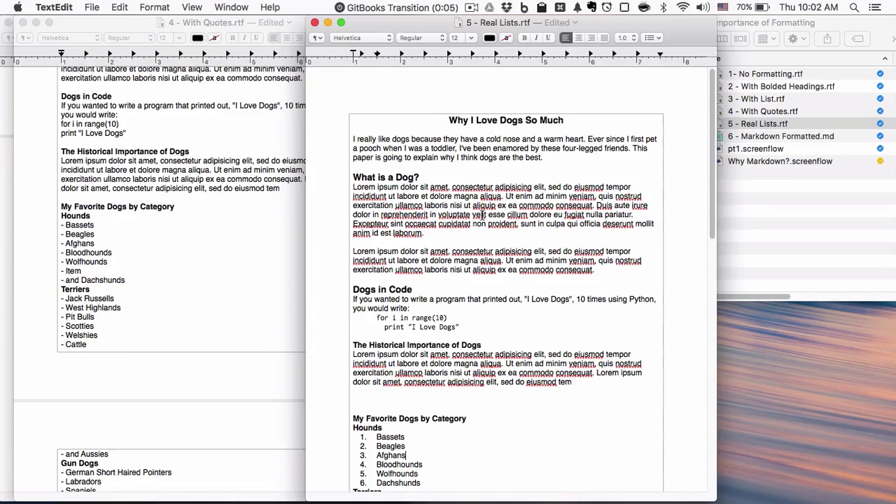
scroll(481, 215, down, 10)
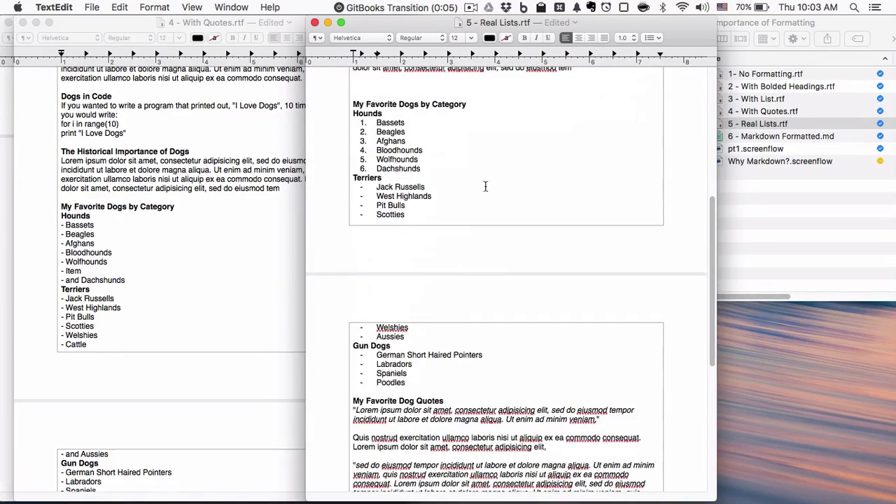
drag(540, 22, 238, 7)
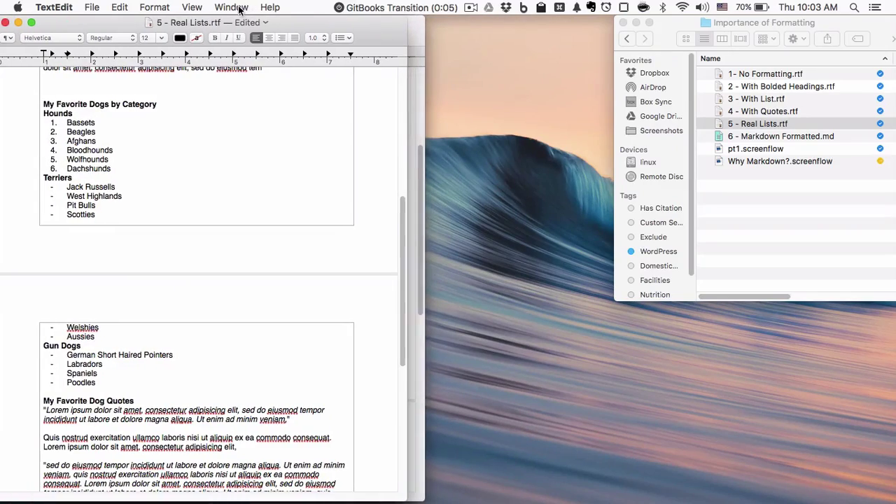
scroll(315, 210, up, 10)
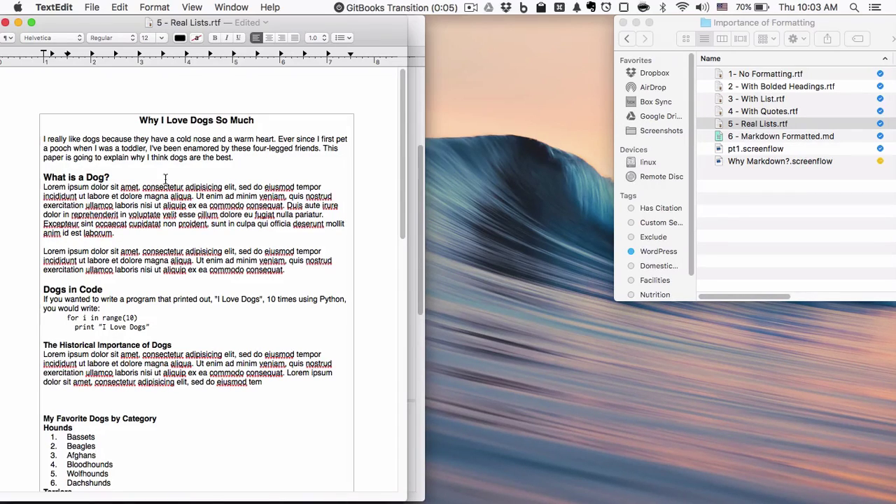
Delete the word 'dolore' from the history paragraph, turning on bold and italic for new text
click(119, 290)
scroll(128, 339, down, 5)
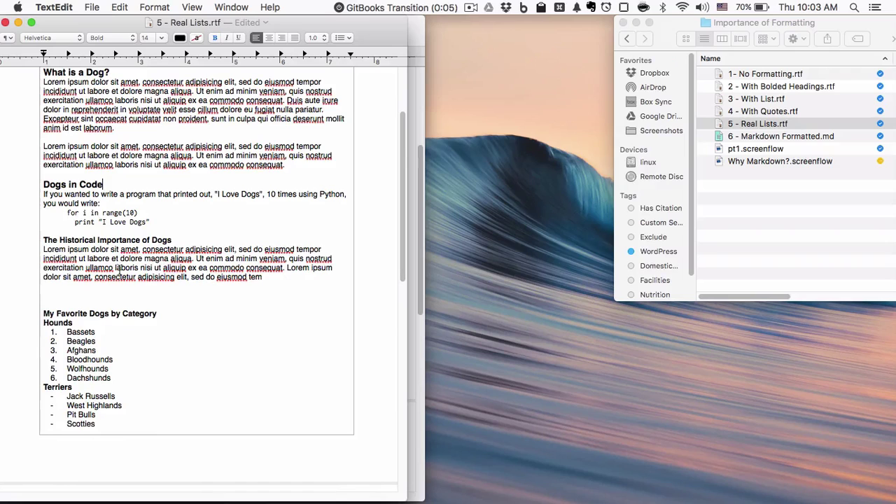
double_click(130, 259)
key(BackSpace)
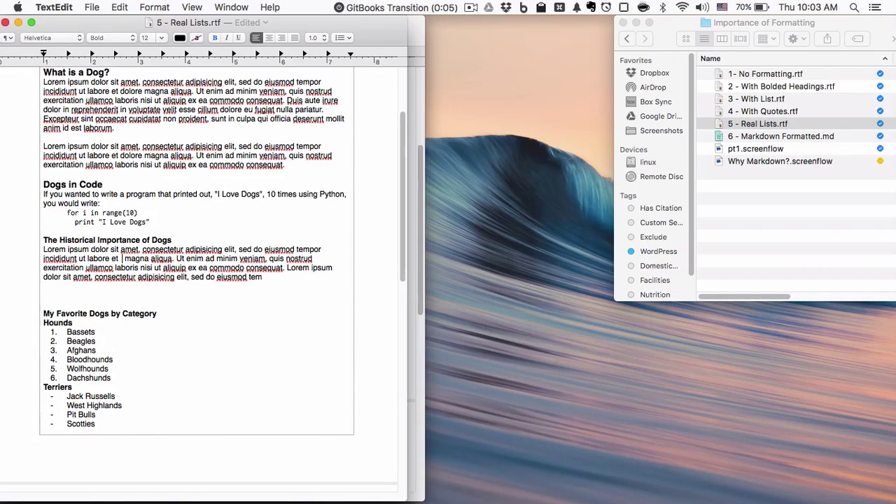
key(super+b)
key(super+i)
click(138, 265)
click(244, 295)
Open 6 - Markdown Formatted.md in Mou, position its preview beside TextEdit and hide the source editor
double_click(747, 141)
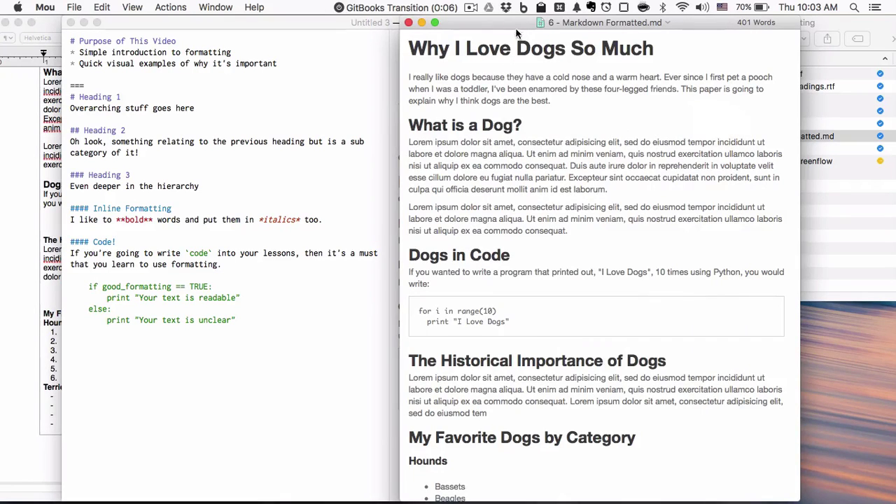
drag(519, 17, 495, 23)
click(84, 22)
scroll(287, 205, up, 5)
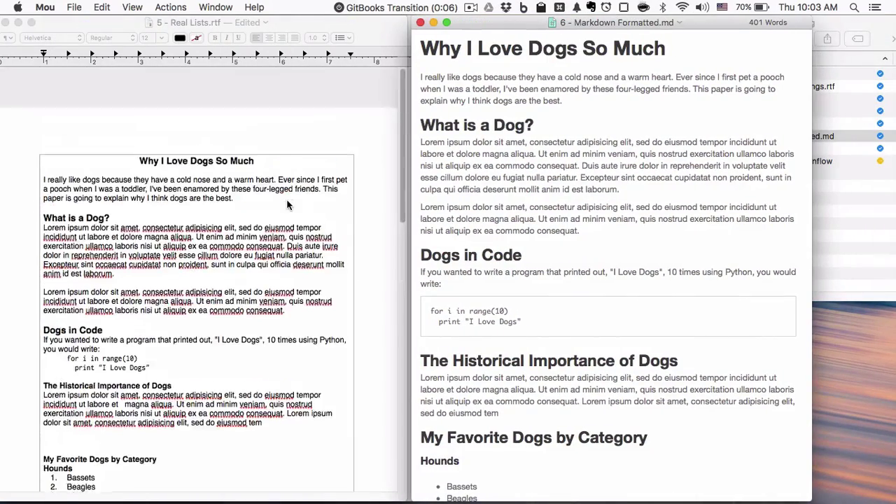
scroll(287, 205, down, 3)
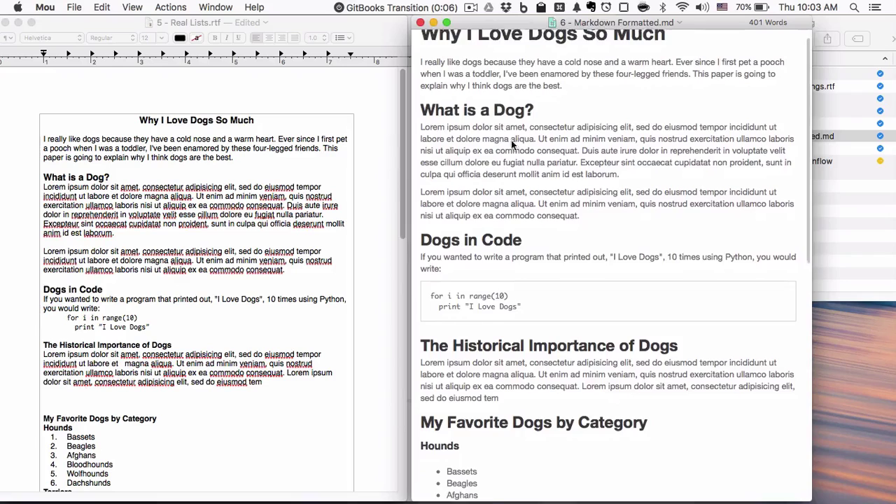
scroll(511, 141, down, 1)
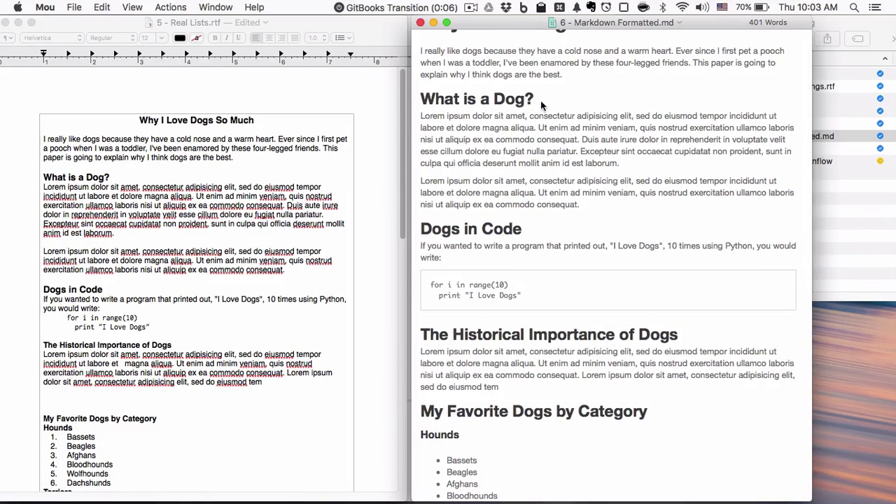
Scroll through the rendered preview, briefly selecting the 'What is a Dog?' heading and a code block
drag(541, 104, 422, 99)
click(520, 242)
scroll(524, 232, down, 4)
drag(521, 251, 427, 238)
click(555, 248)
scroll(555, 248, down, 20)
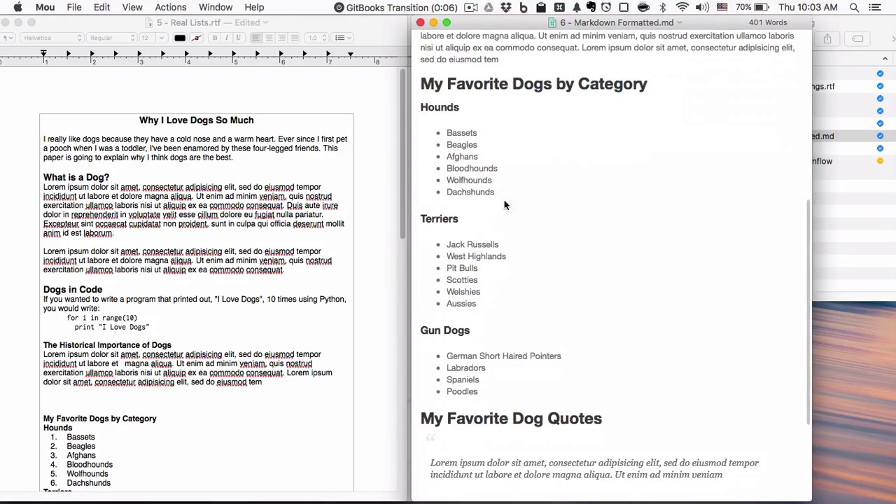
scroll(493, 240, down, 12)
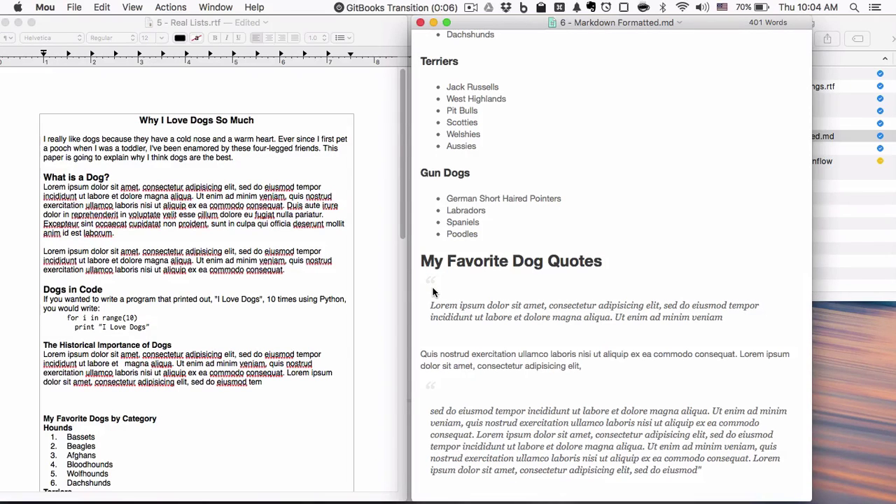
scroll(433, 293, up, 10)
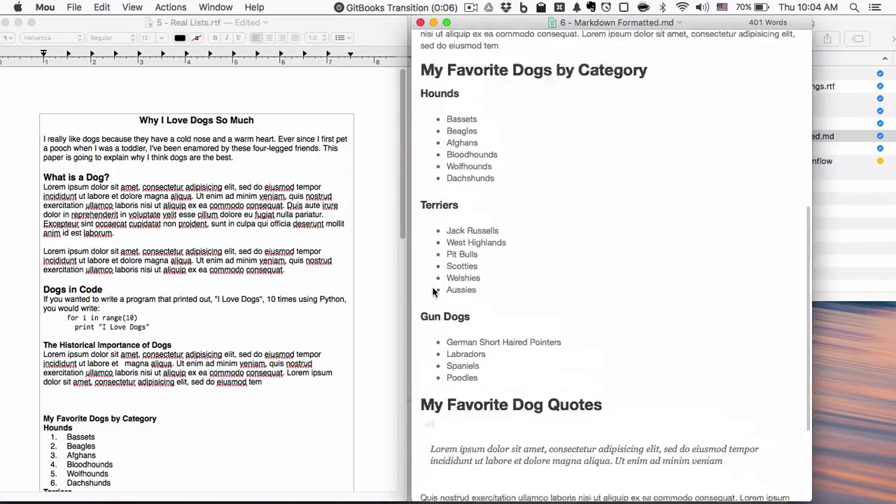
Bring 1- No Formatting.rtf forward in TextEdit, scroll its text, then refocus the Mou preview
click(270, 71)
click(231, 7)
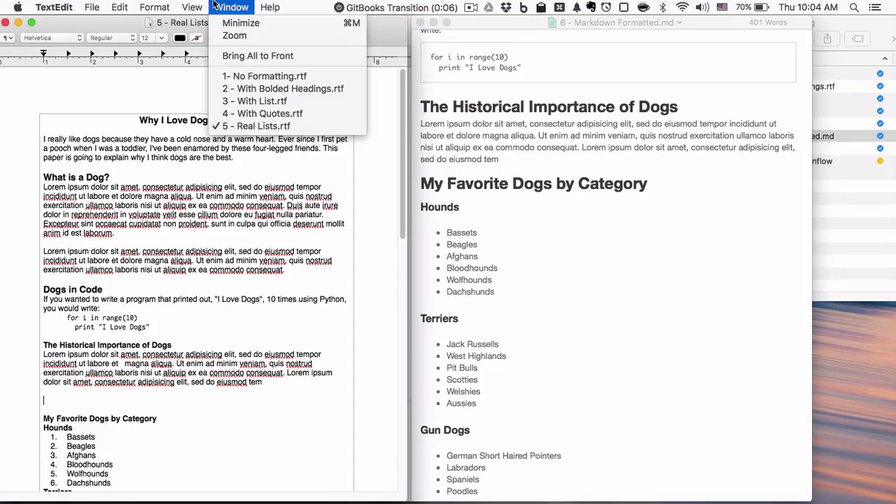
click(245, 74)
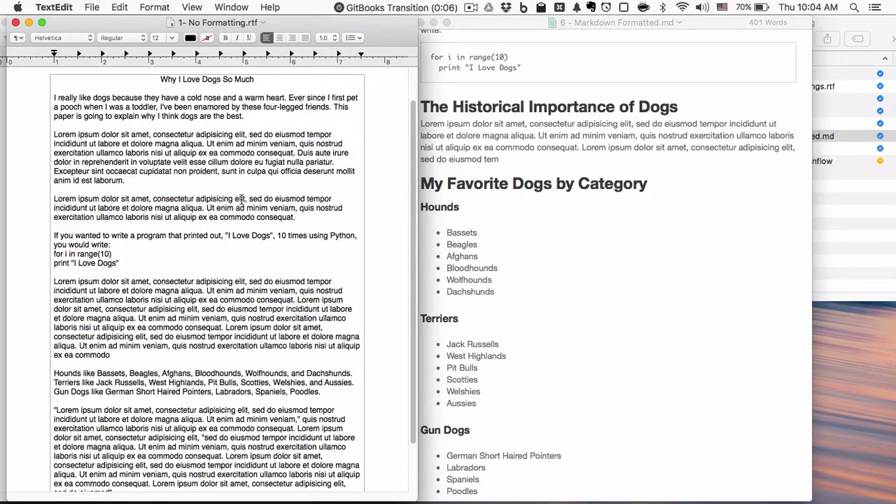
scroll(242, 200, up, 3)
scroll(261, 207, down, 3)
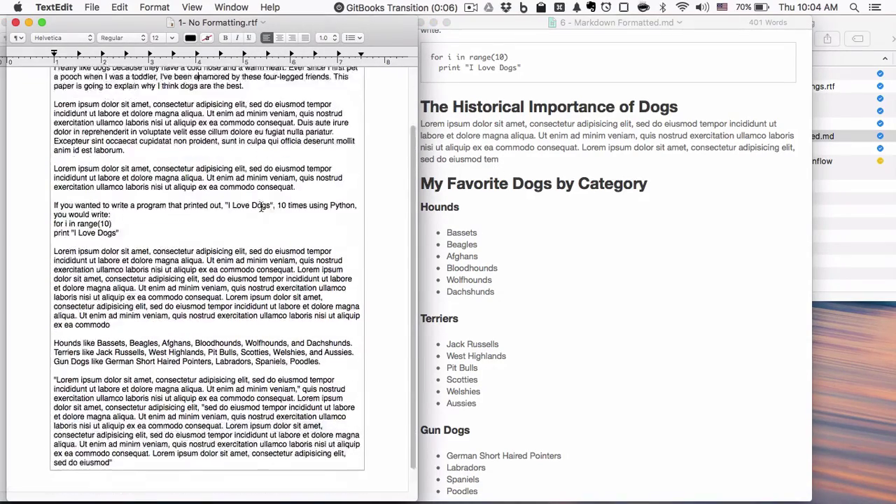
scroll(261, 207, down, 2)
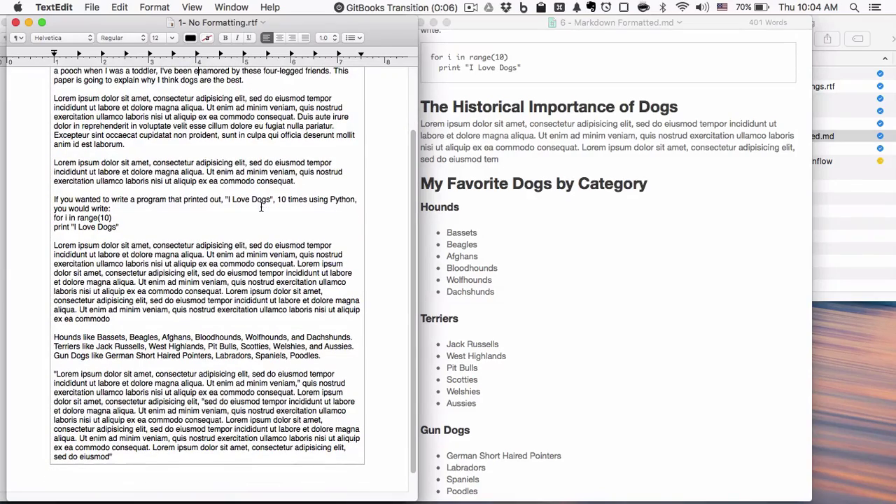
click(526, 265)
scroll(527, 265, up, 5)
scroll(527, 265, down, 5)
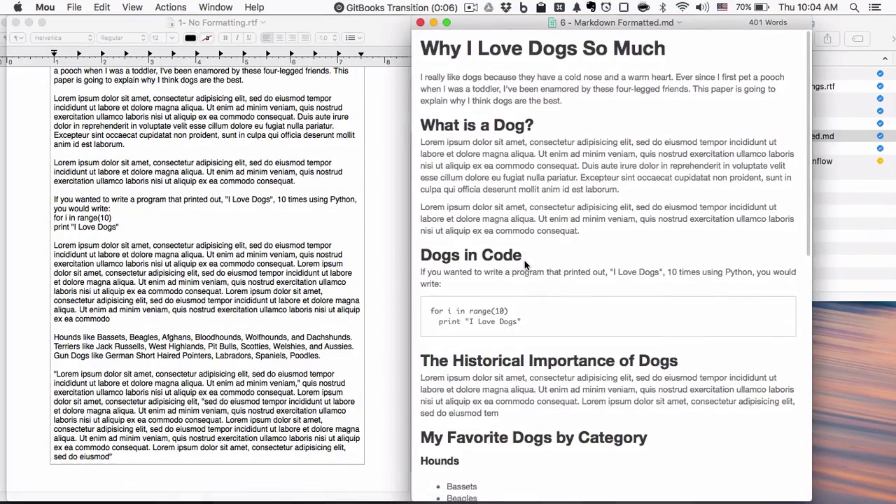
scroll(527, 265, down, 5)
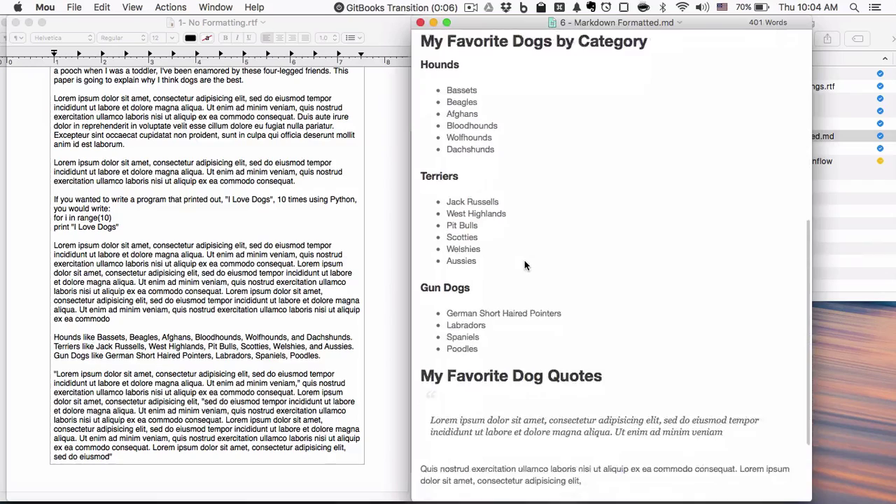